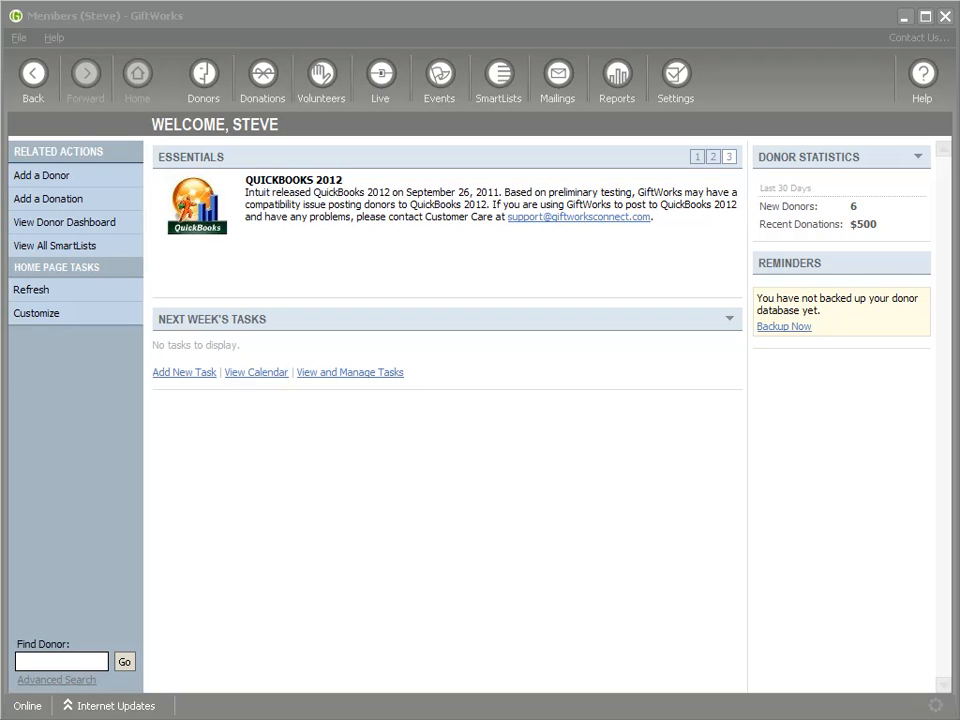
# Open the earliest-added donor in the recently added donors list for editing.
pyautogui.click(206, 80)
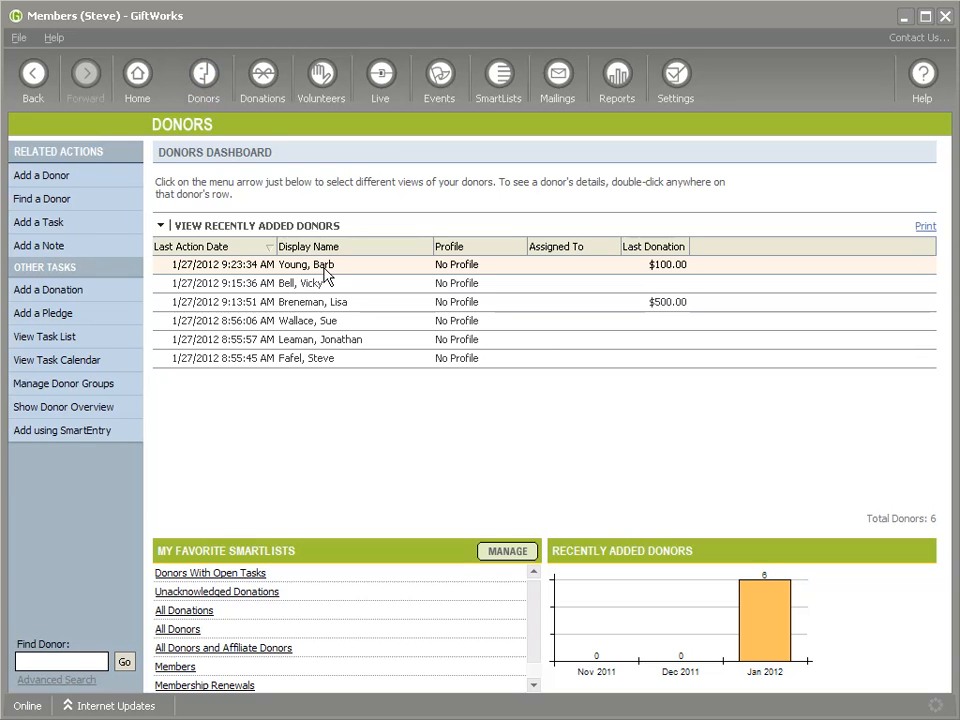
pyautogui.rightClick(321, 363)
pyautogui.click(367, 393)
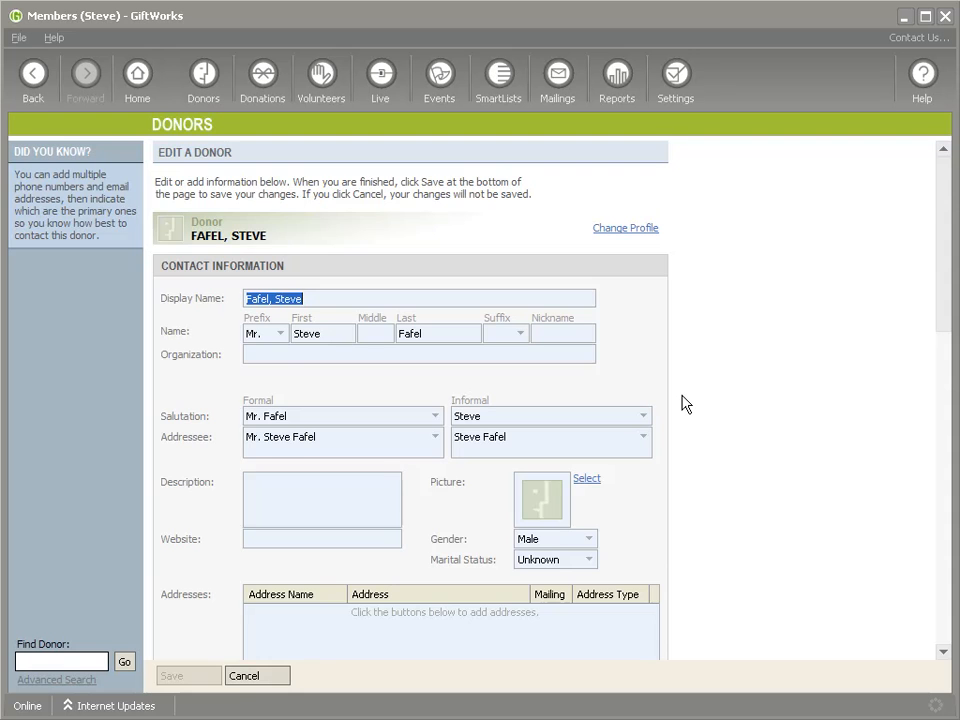
# Examine the donor's membership fields: status, renewal date, Member group and the custom Membership Expiration field.
pyautogui.scroll(-3, 683, 403)
pyautogui.scroll(-9, 683, 403)
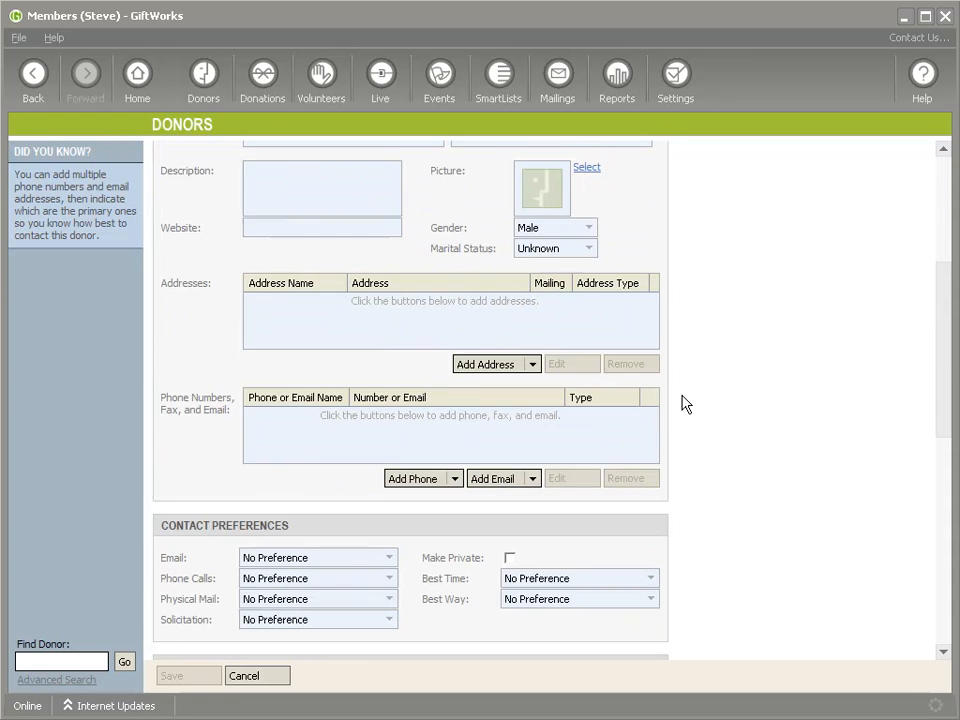
pyautogui.scroll(-2, 683, 403)
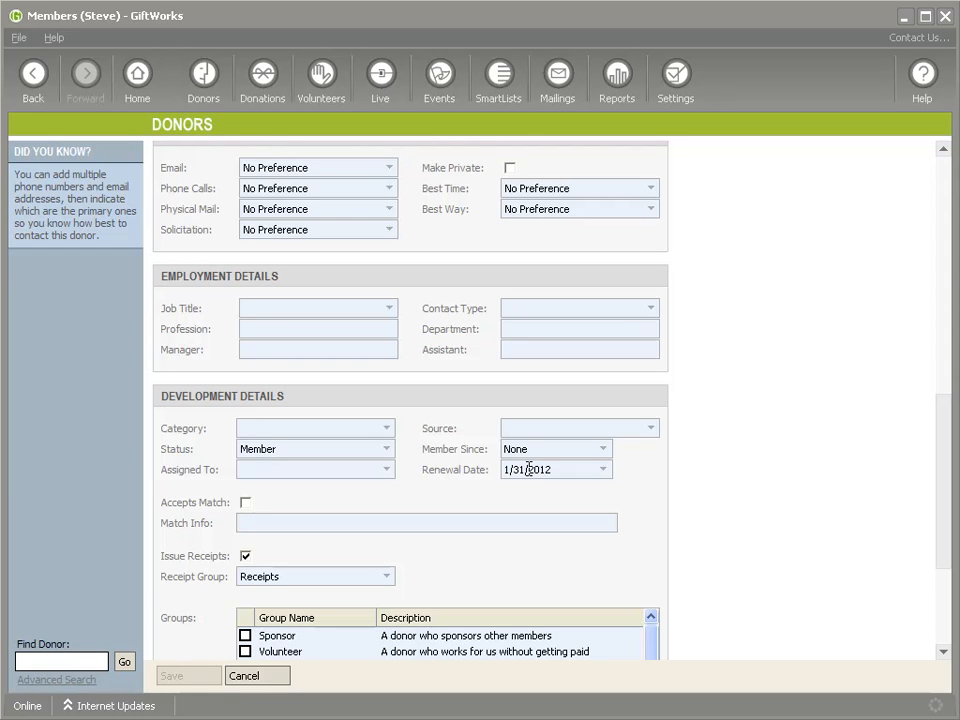
pyautogui.moveTo(551, 469); pyautogui.dragTo(495, 471)
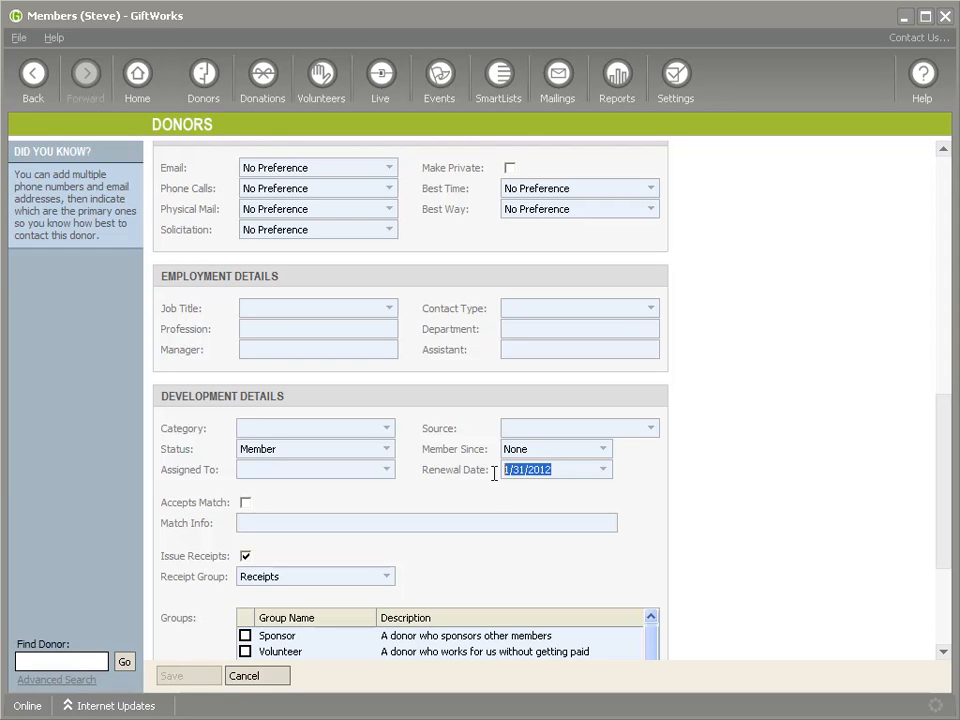
pyautogui.click(565, 469)
pyautogui.scroll(-3, 566, 470)
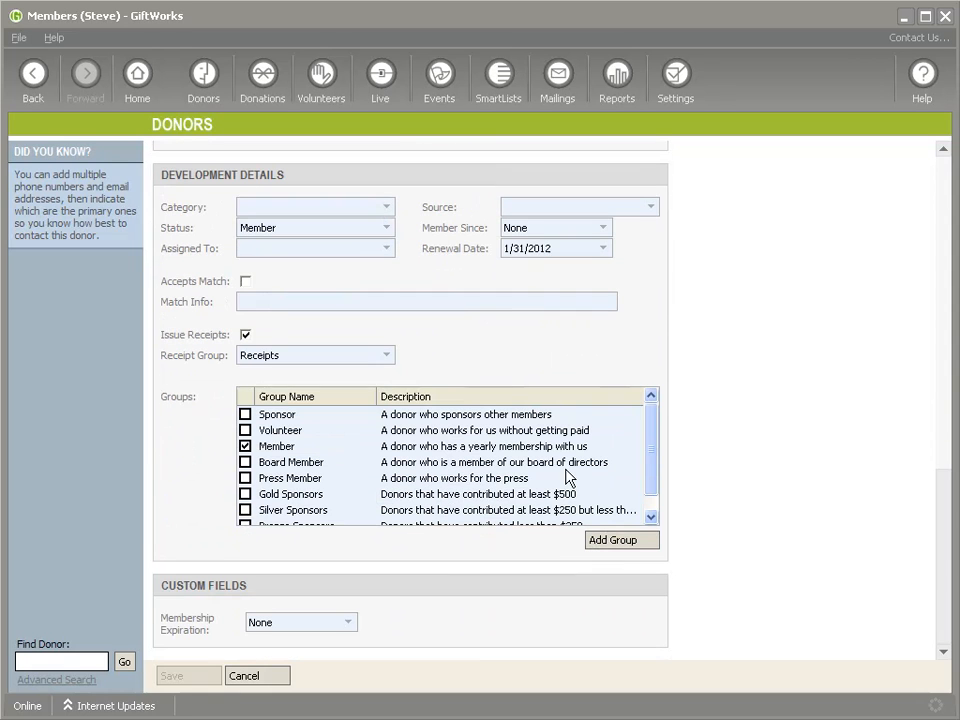
pyautogui.moveTo(162, 617); pyautogui.dragTo(211, 630)
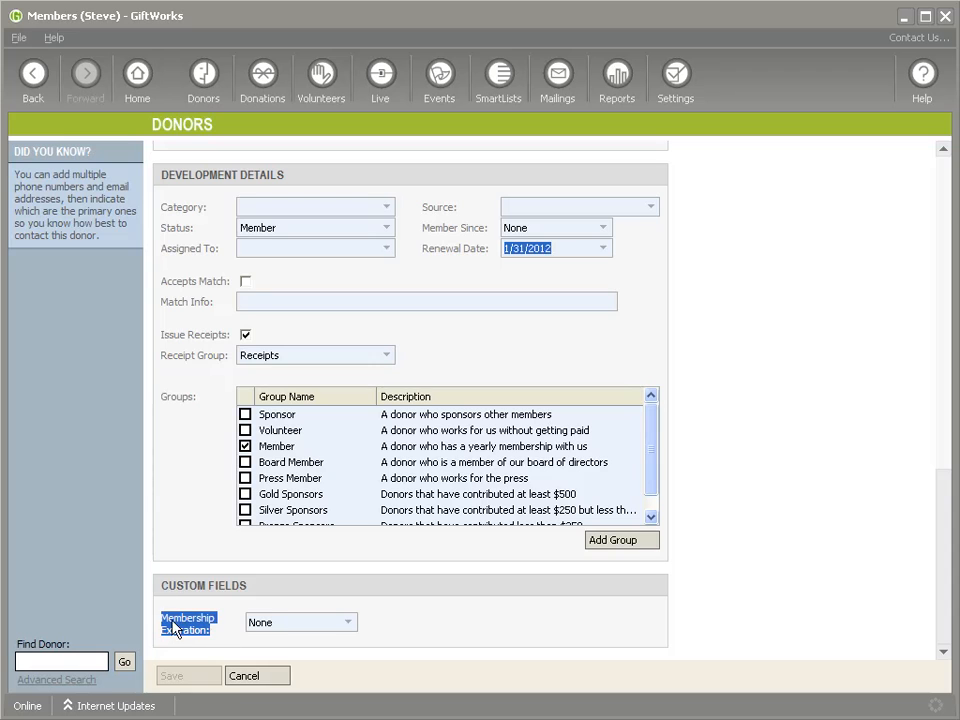
pyautogui.click(183, 632)
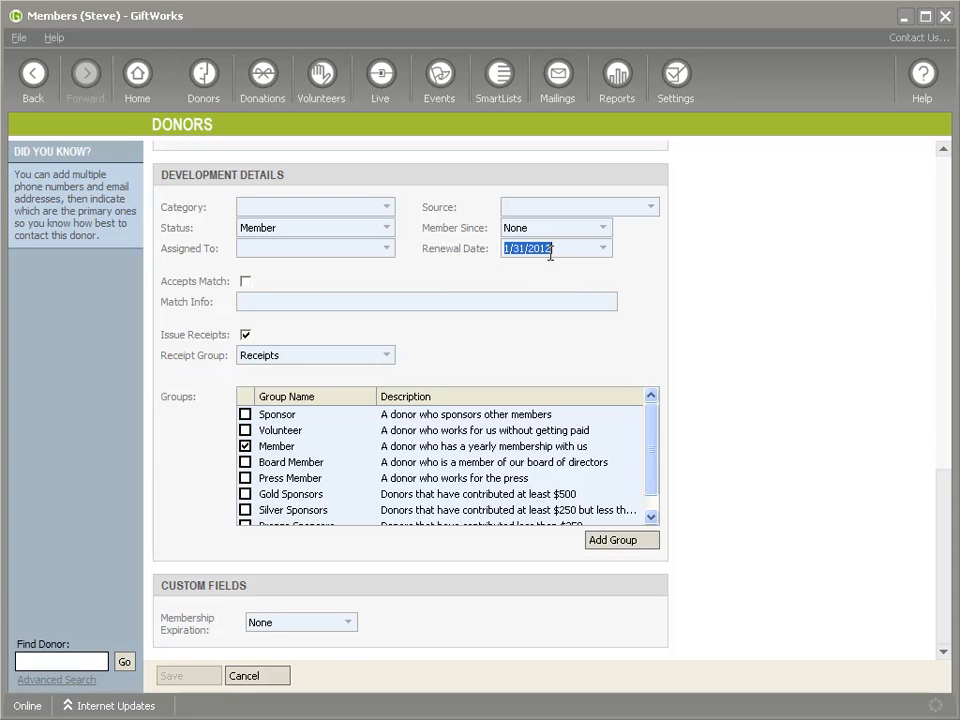
pyautogui.moveTo(655, 458); pyautogui.dragTo(488, 454)
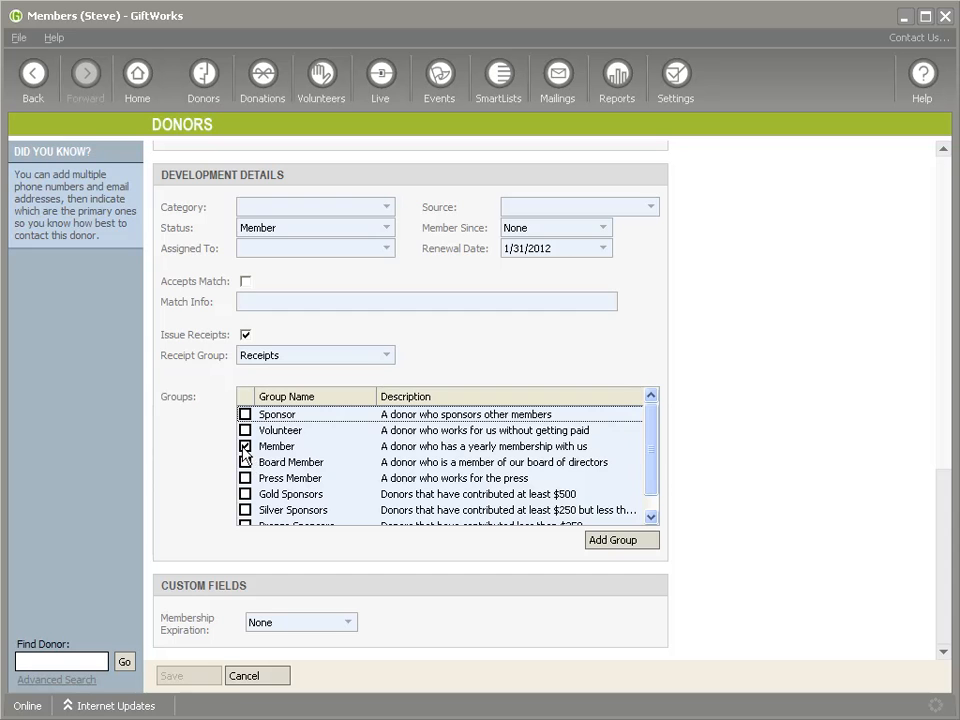
pyautogui.scroll(3, 591, 456)
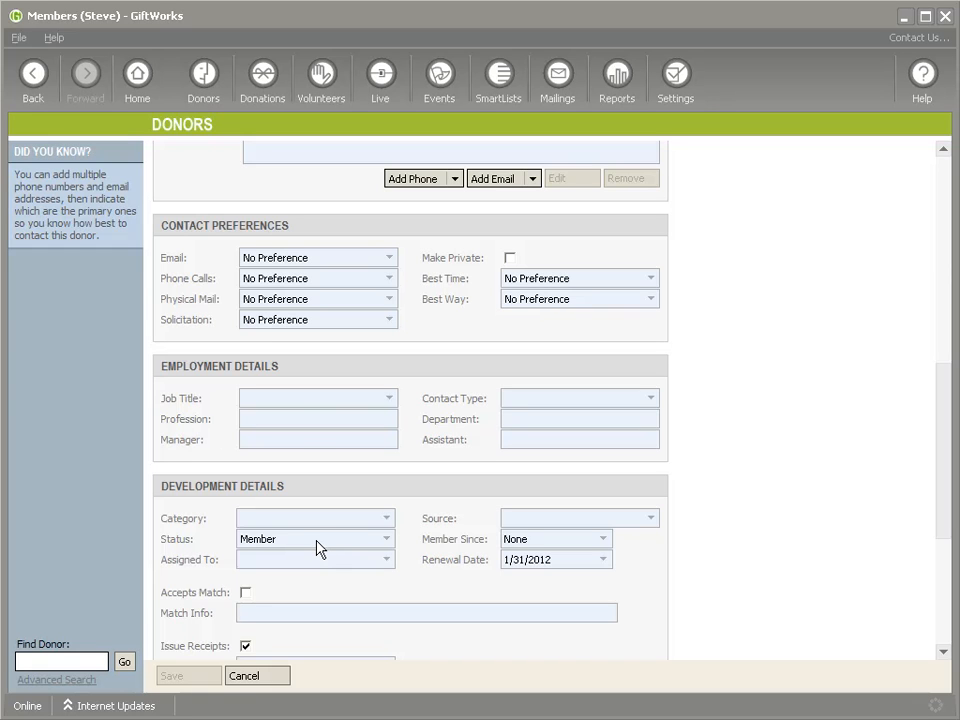
pyautogui.scroll(-2, 373, 546)
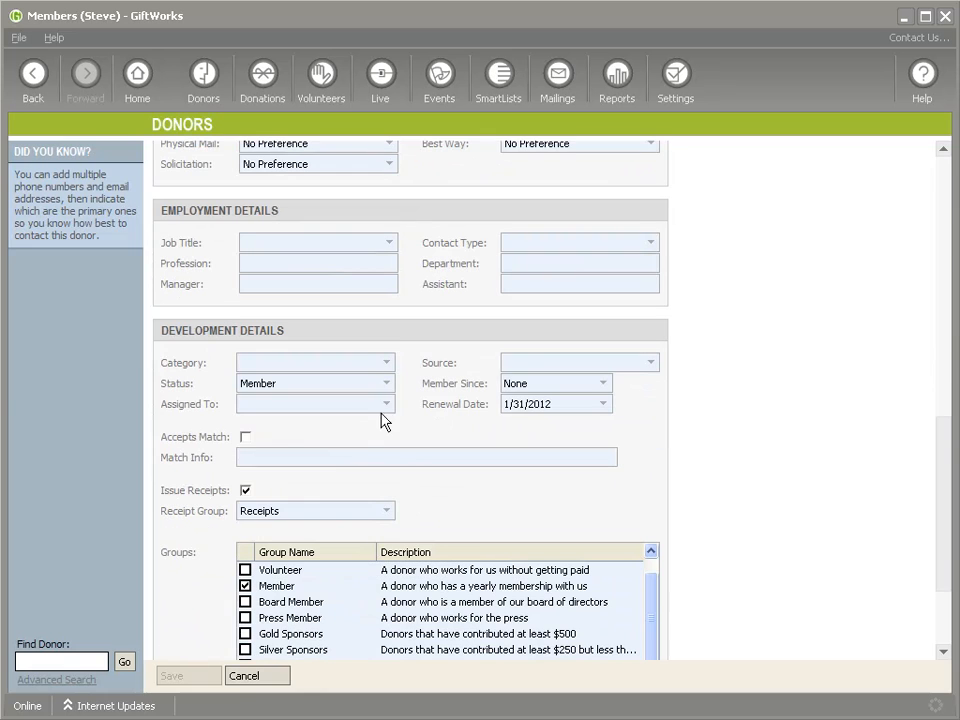
pyautogui.click(388, 387)
pyautogui.scroll(-1, 393, 481)
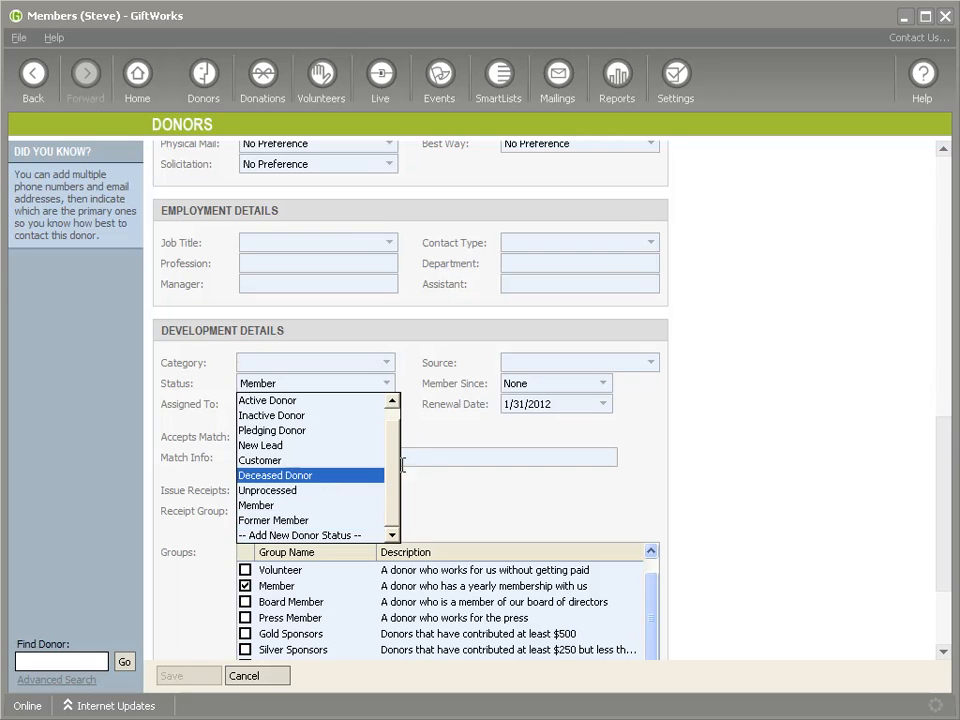
pyautogui.click(424, 435)
# Set the donor's status to Member and save the donor record.
pyautogui.click(386, 388)
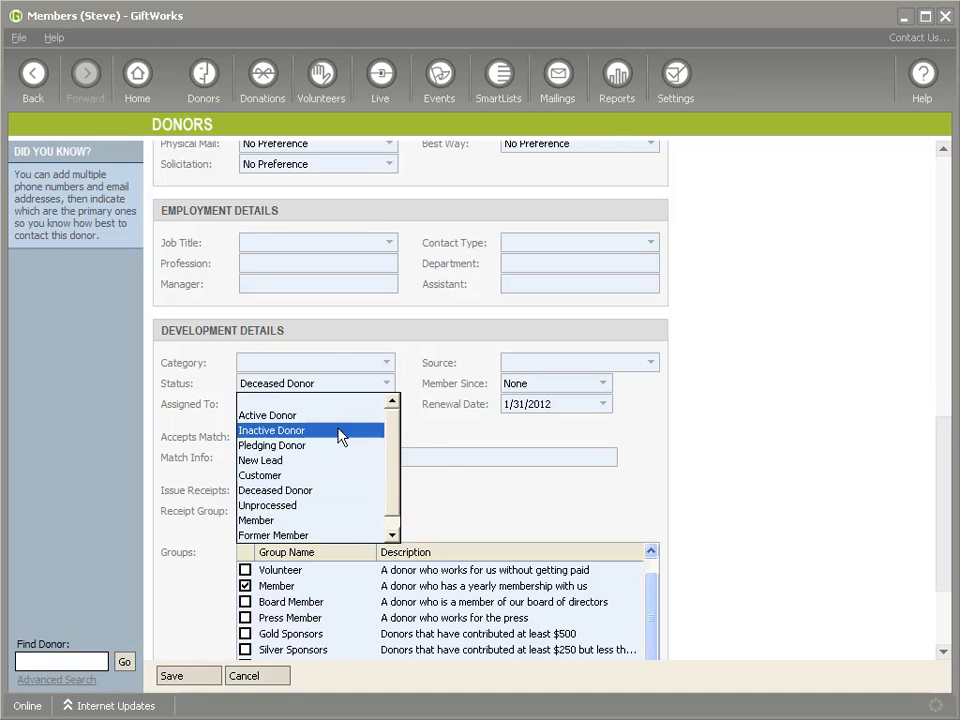
pyautogui.click(272, 519)
pyautogui.scroll(-3, 394, 486)
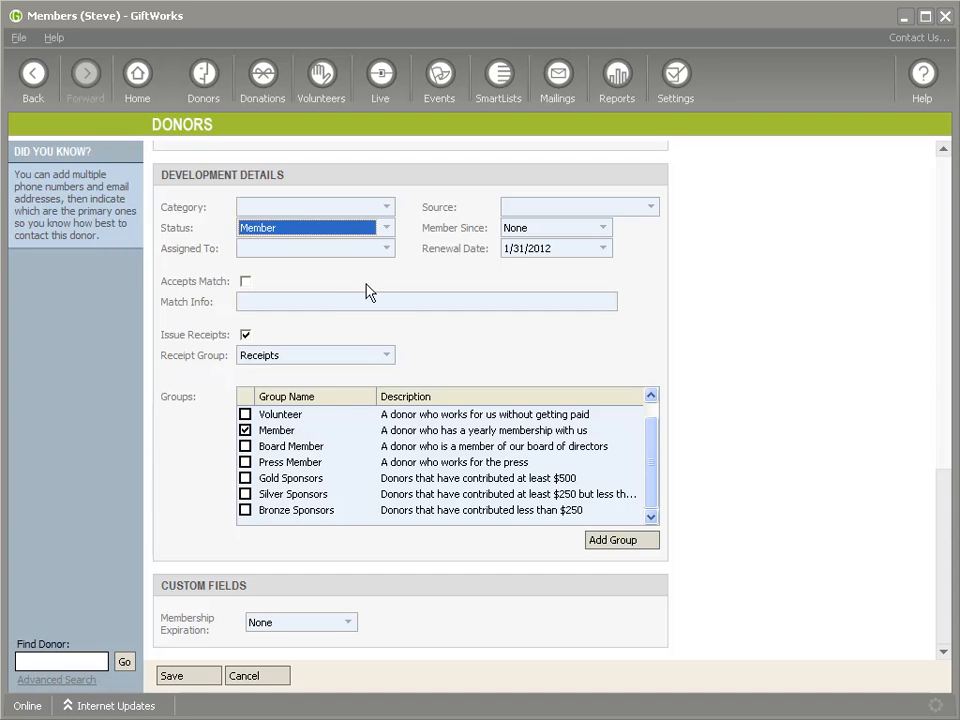
pyautogui.scroll(3, 365, 300)
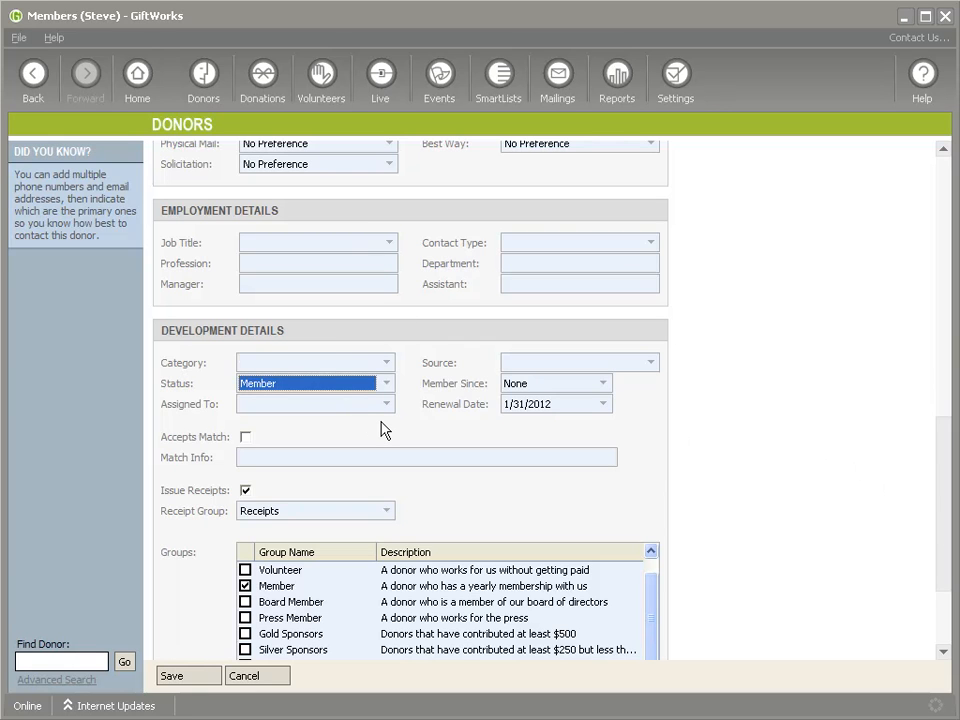
pyautogui.scroll(-1, 650, 450)
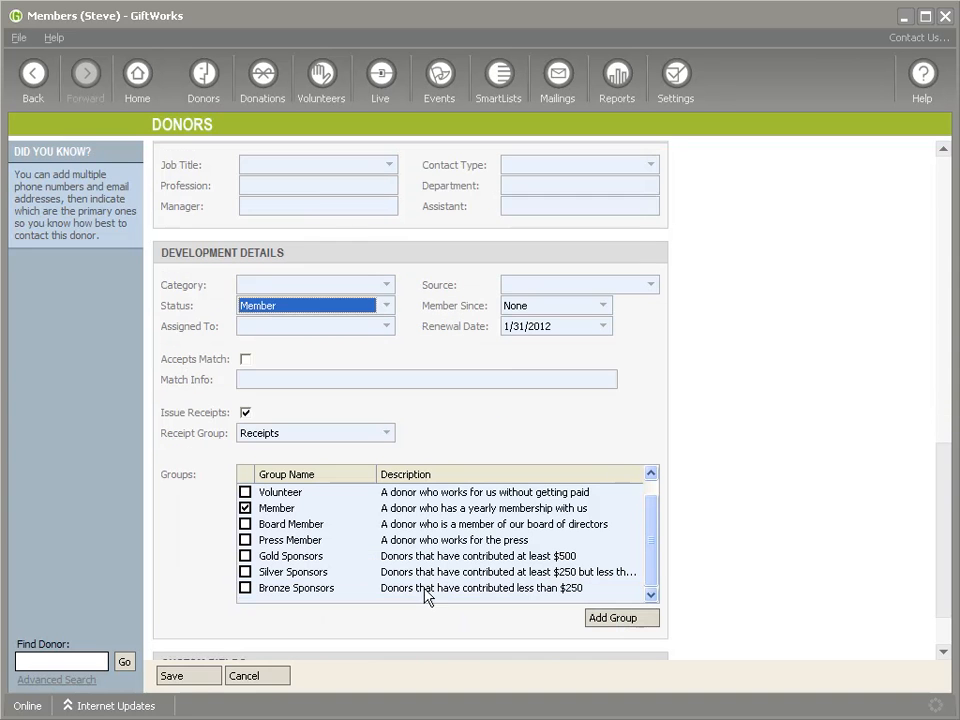
pyautogui.click(188, 680)
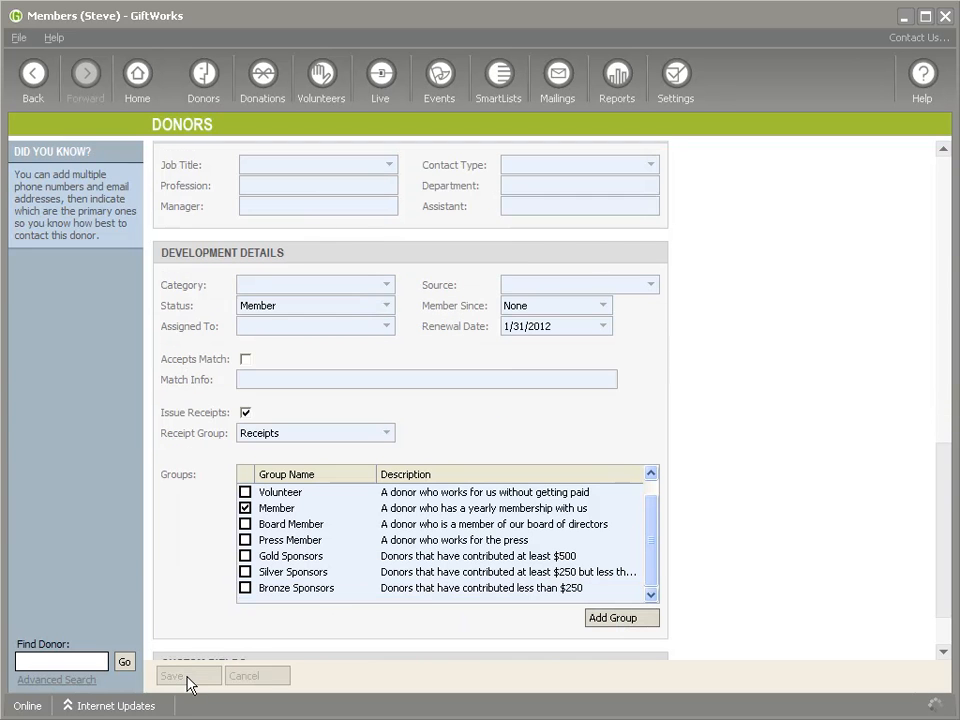
# Display the Members SmartList from the favorite SmartLists.
pyautogui.click(334, 361)
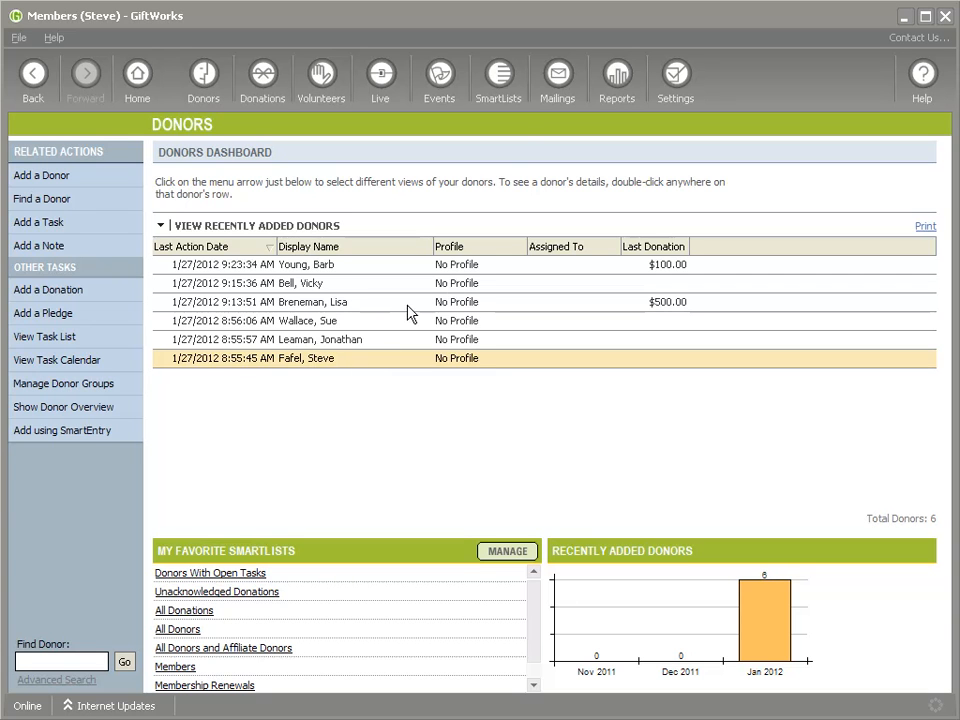
pyautogui.click(498, 76)
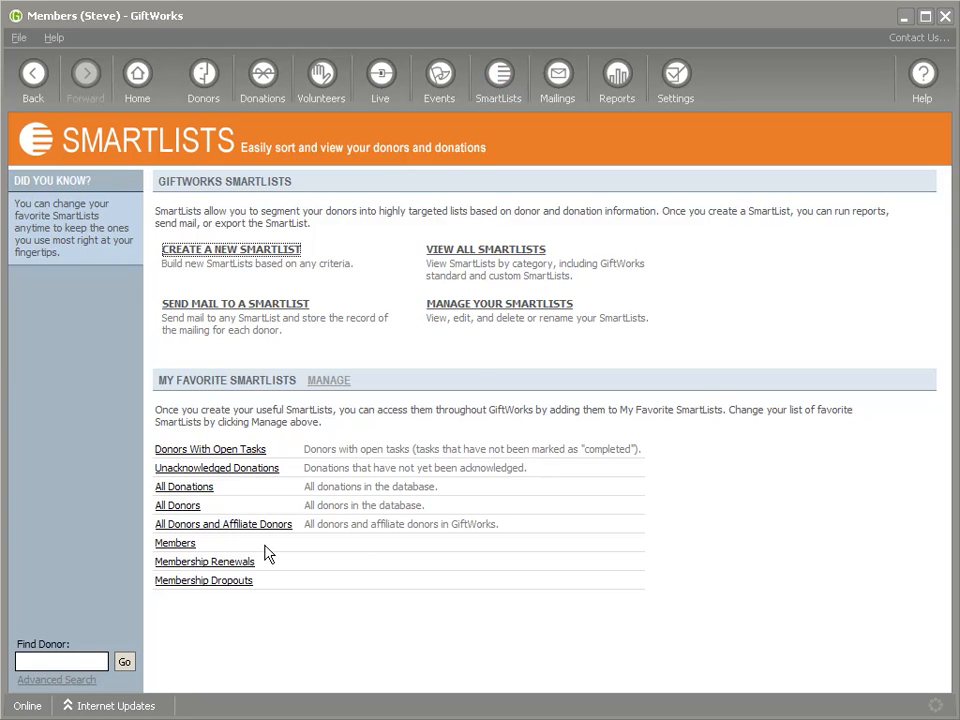
pyautogui.click(176, 545)
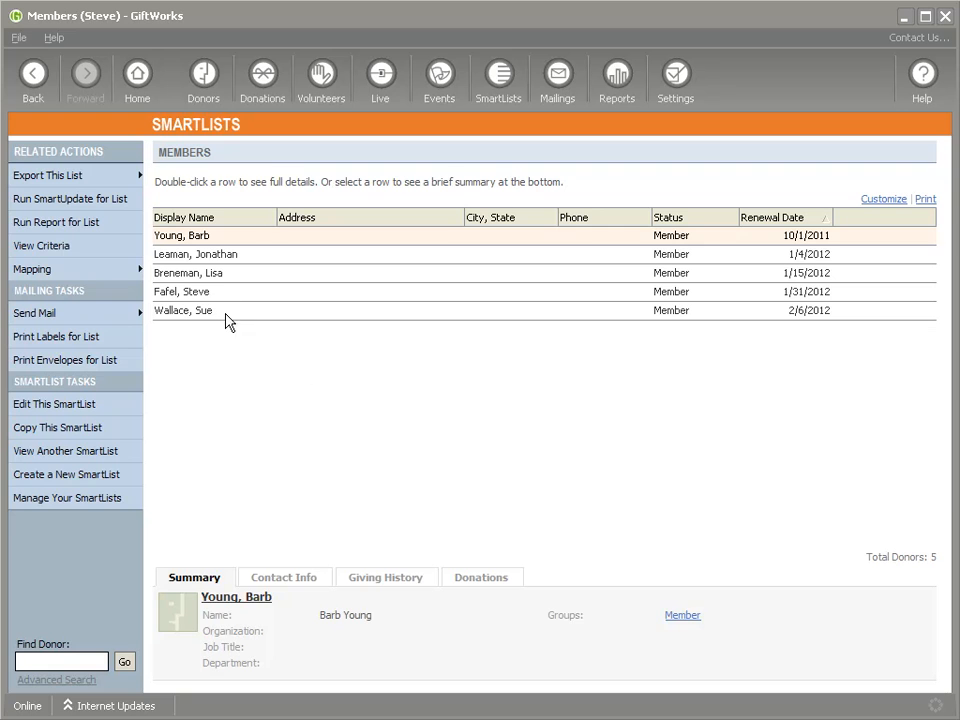
# Review the Show, Don't Show and Options criteria of the Members SmartList and save the list.
pyautogui.click(50, 410)
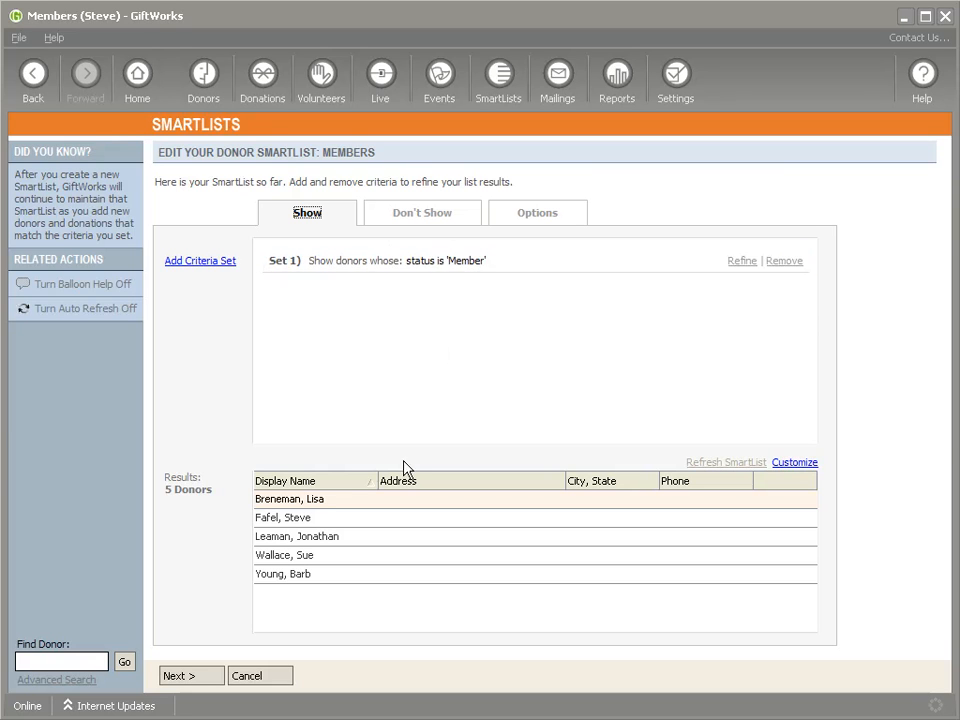
pyautogui.click(432, 216)
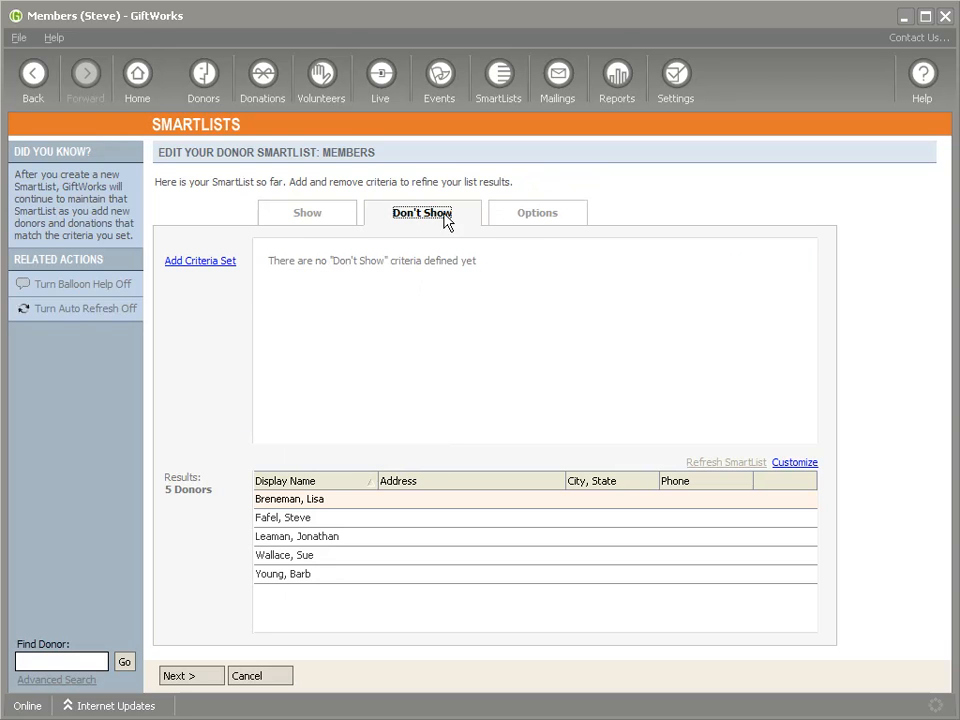
pyautogui.click(536, 215)
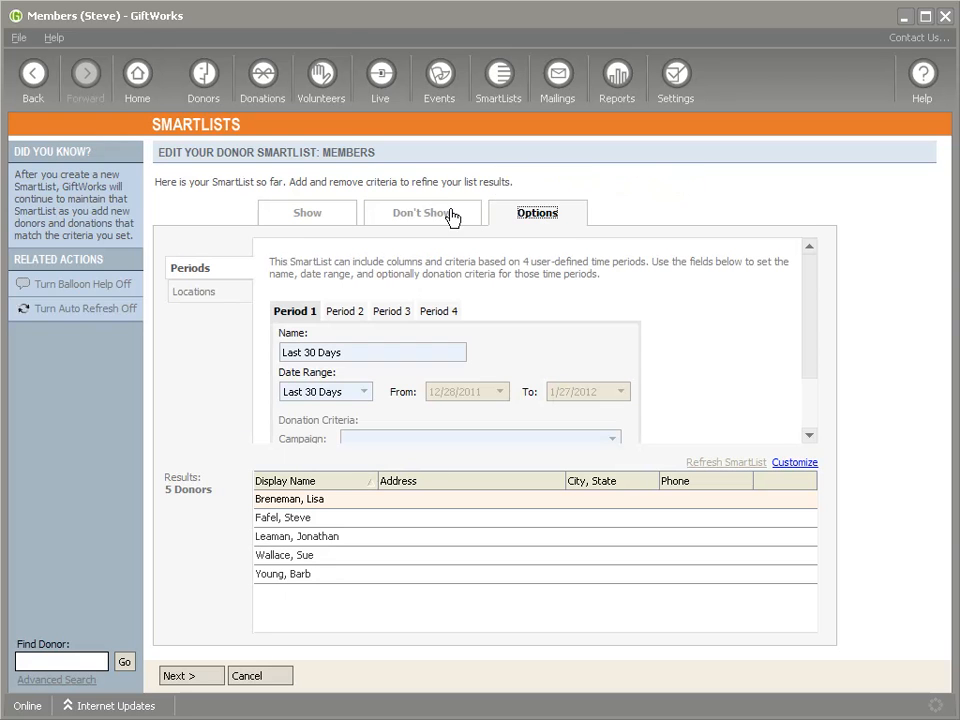
pyautogui.click(321, 214)
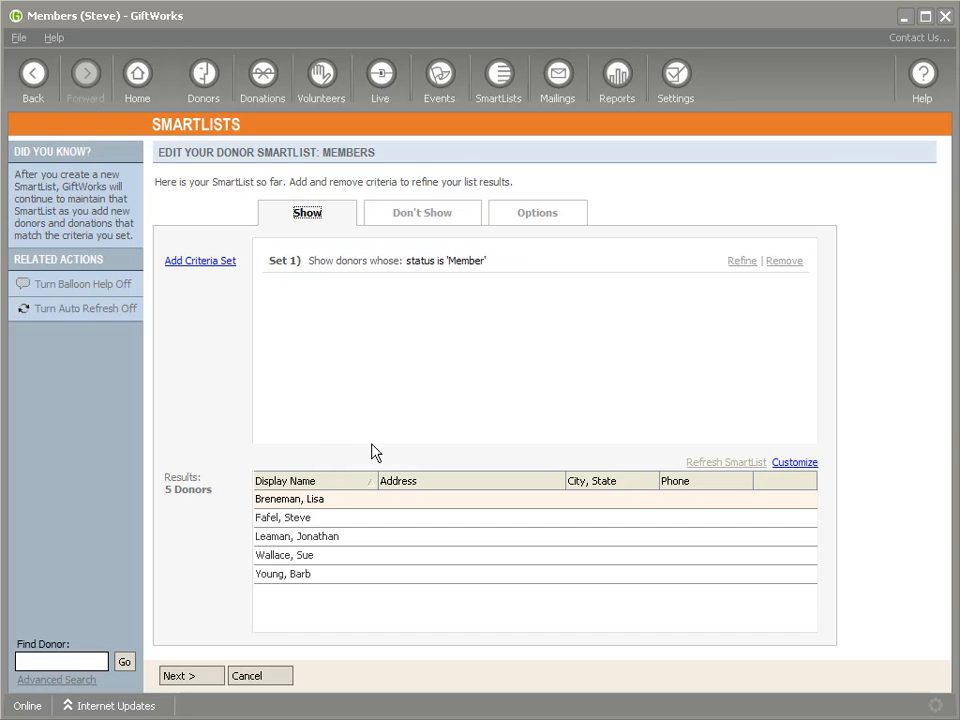
pyautogui.click(197, 683)
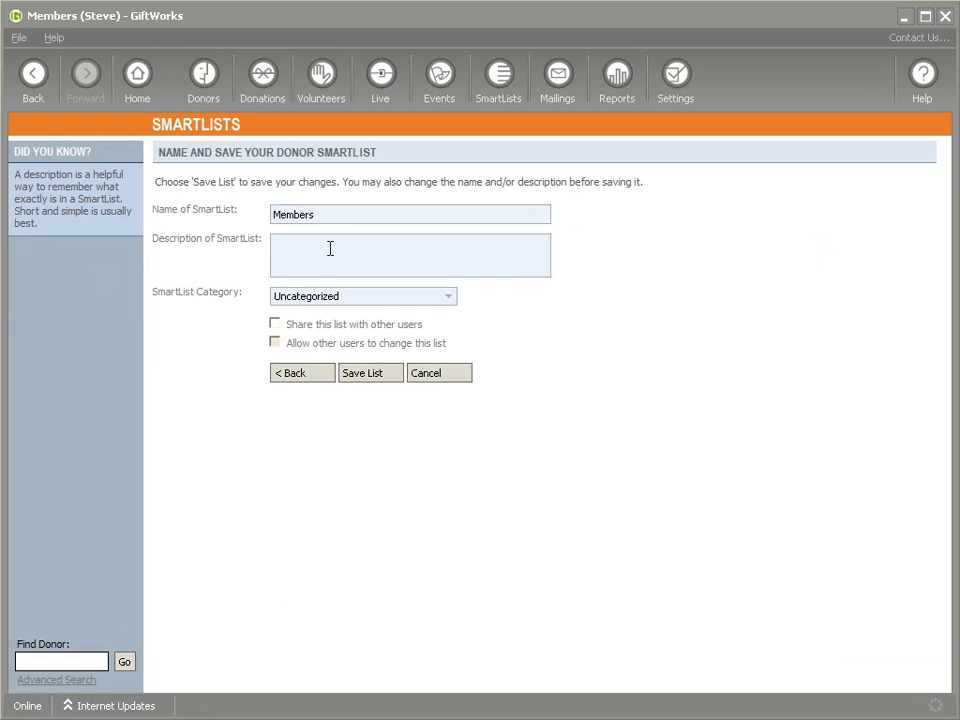
pyautogui.click(371, 372)
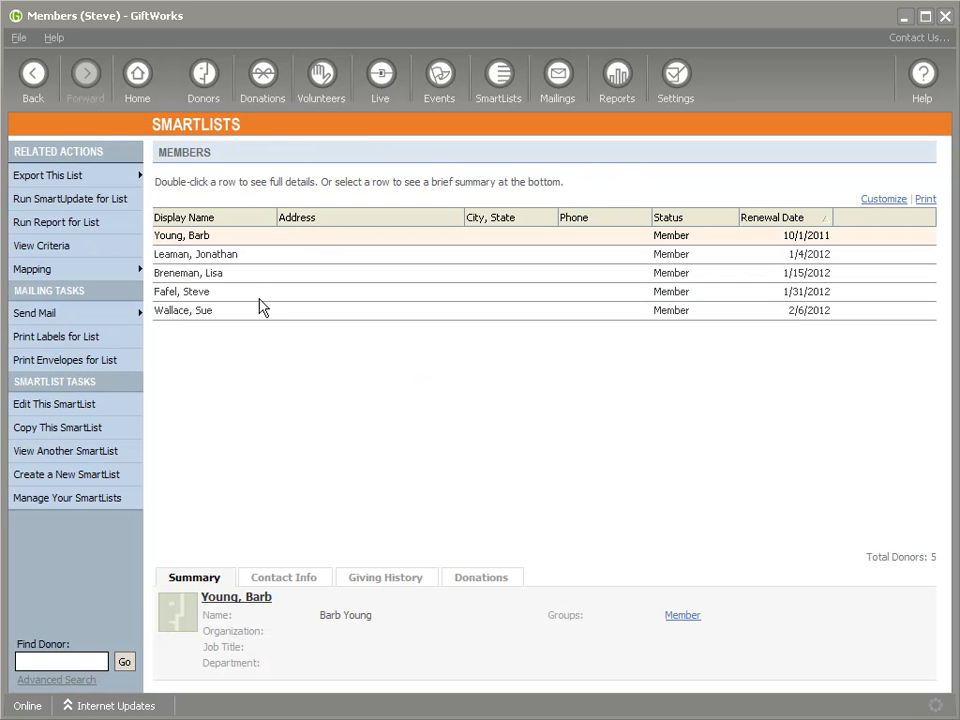
# Open the Membership Renewals SmartList from the favorites for editing.
pyautogui.click(497, 94)
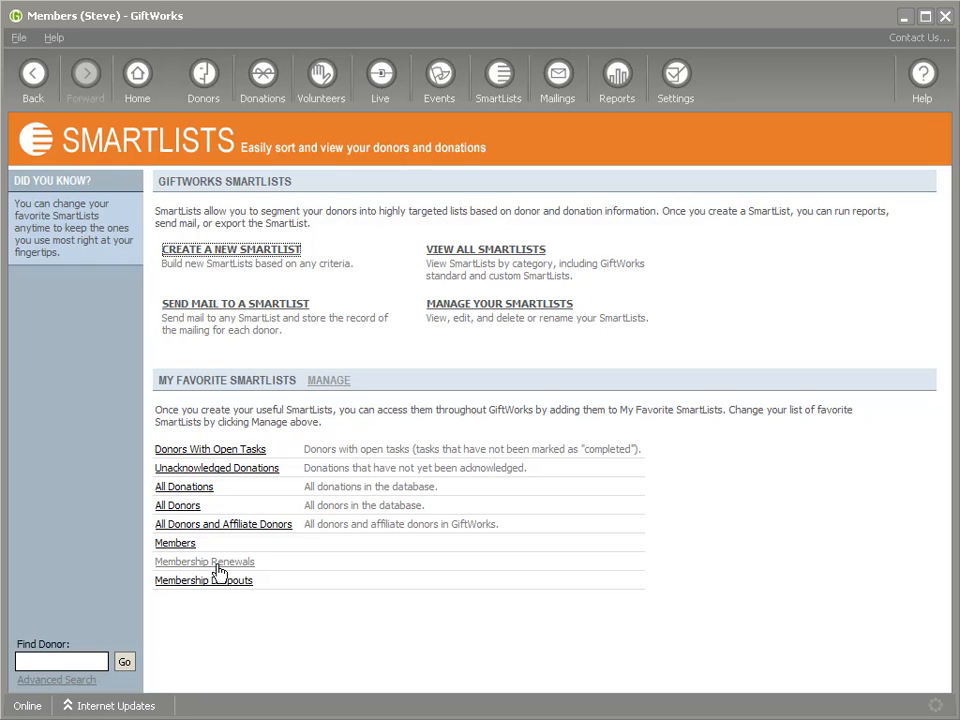
pyautogui.click(202, 566)
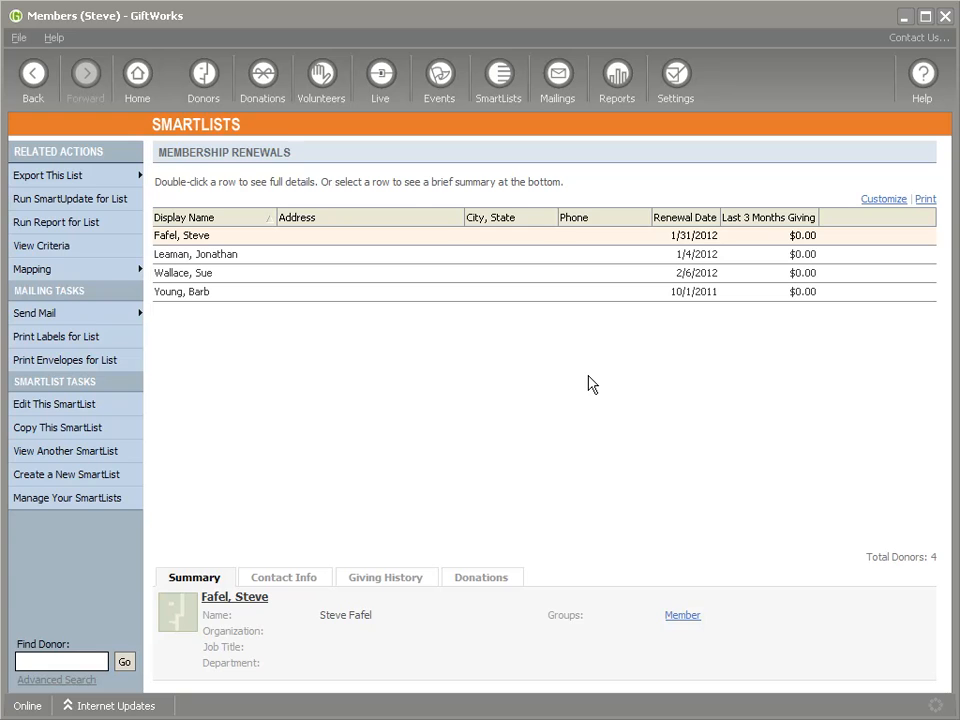
pyautogui.click(46, 410)
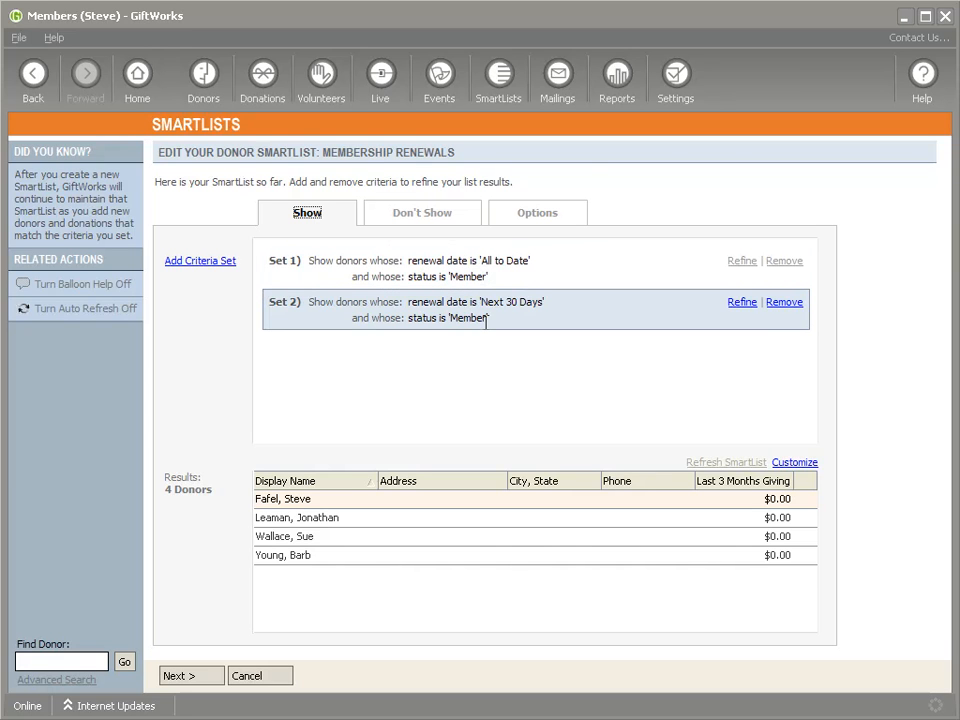
# Examine the Membership Renewals exclusion criteria and the Period 1 name, date range and fund that they rely on.
pyautogui.click(424, 214)
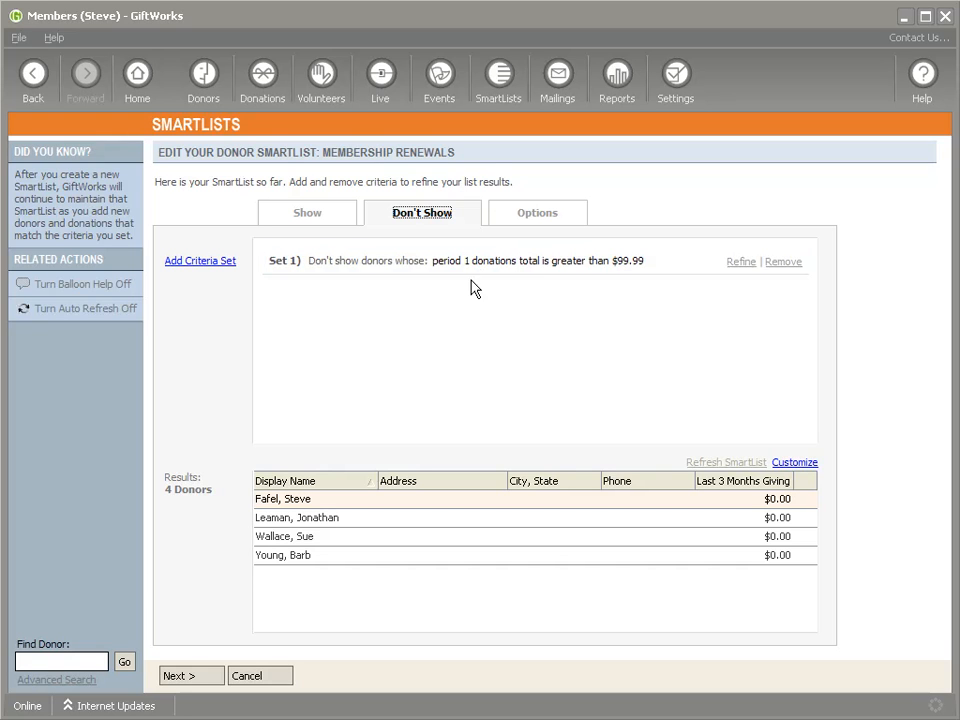
pyautogui.click(548, 222)
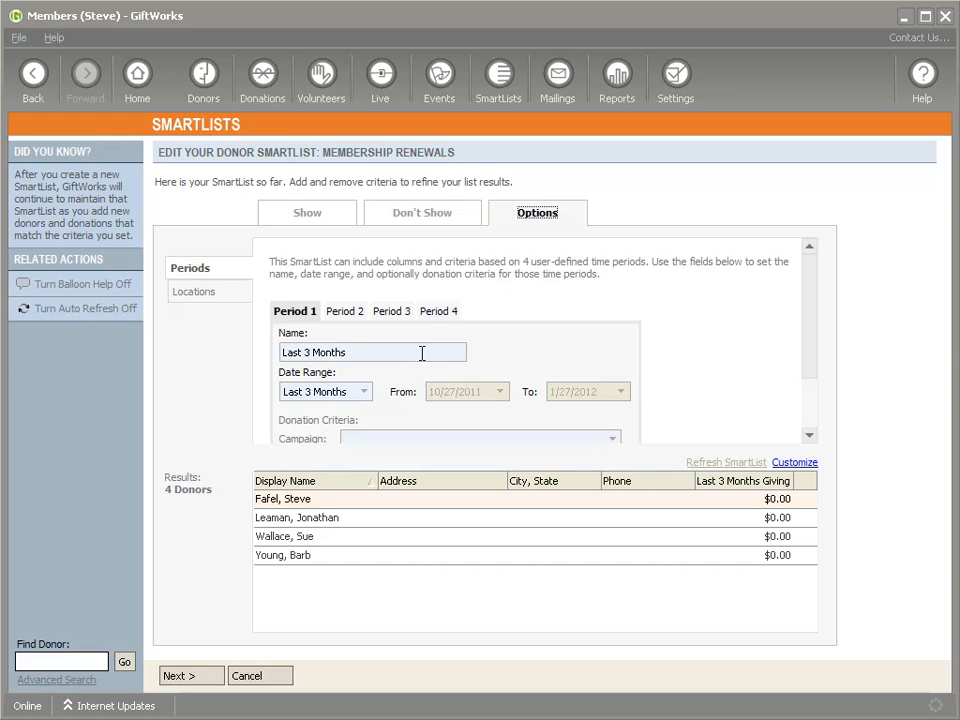
pyautogui.moveTo(367, 353); pyautogui.dragTo(289, 369)
pyautogui.click(364, 349)
pyautogui.moveTo(364, 349); pyautogui.dragTo(268, 353)
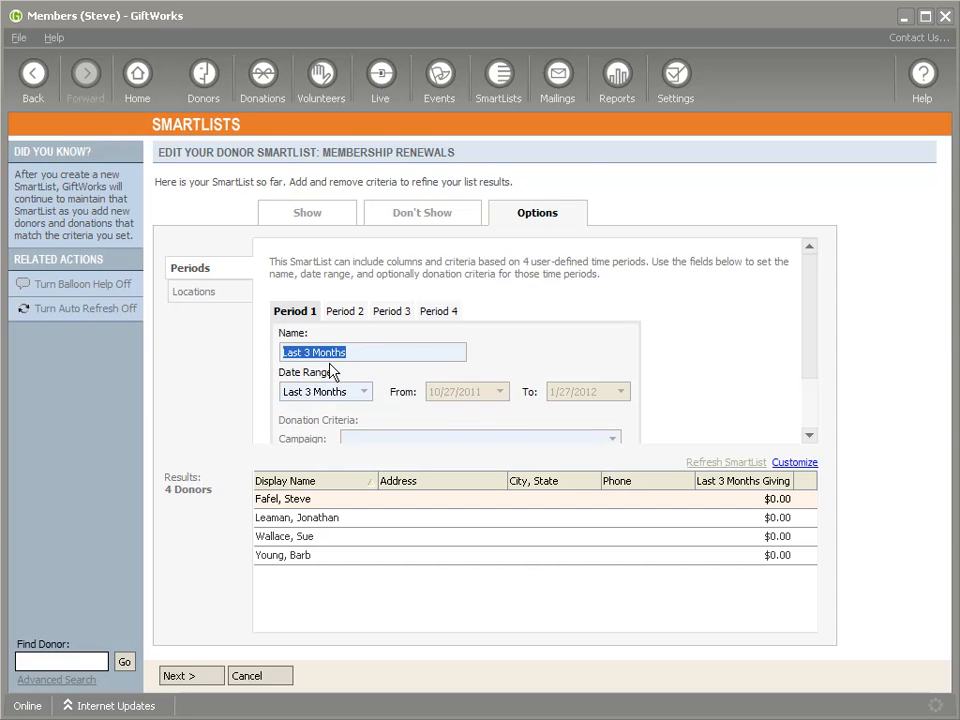
pyautogui.click(422, 214)
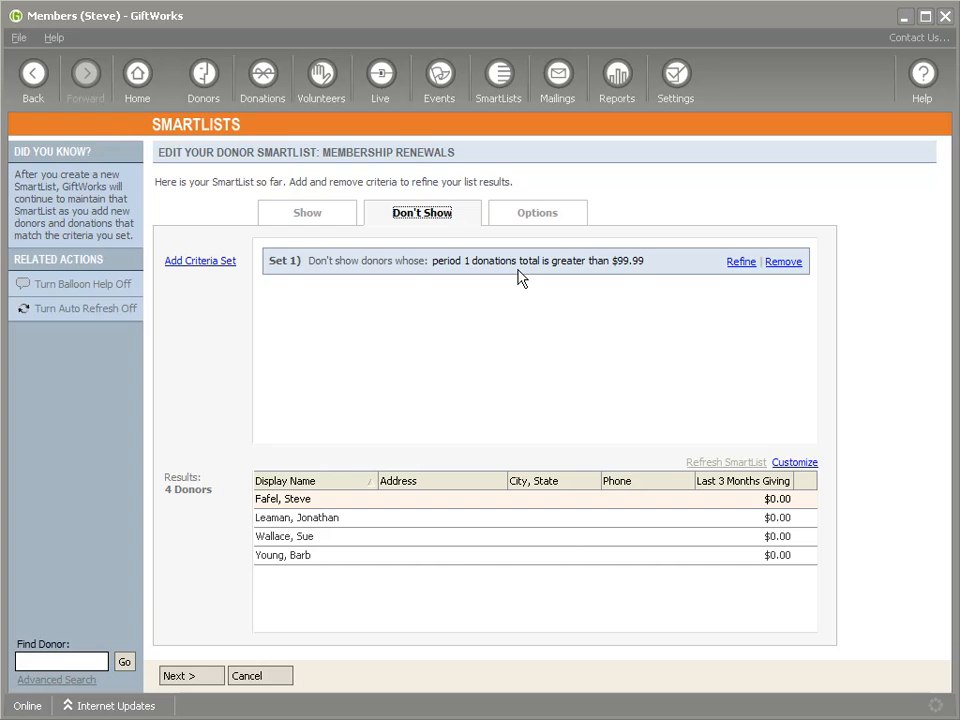
pyautogui.click(535, 222)
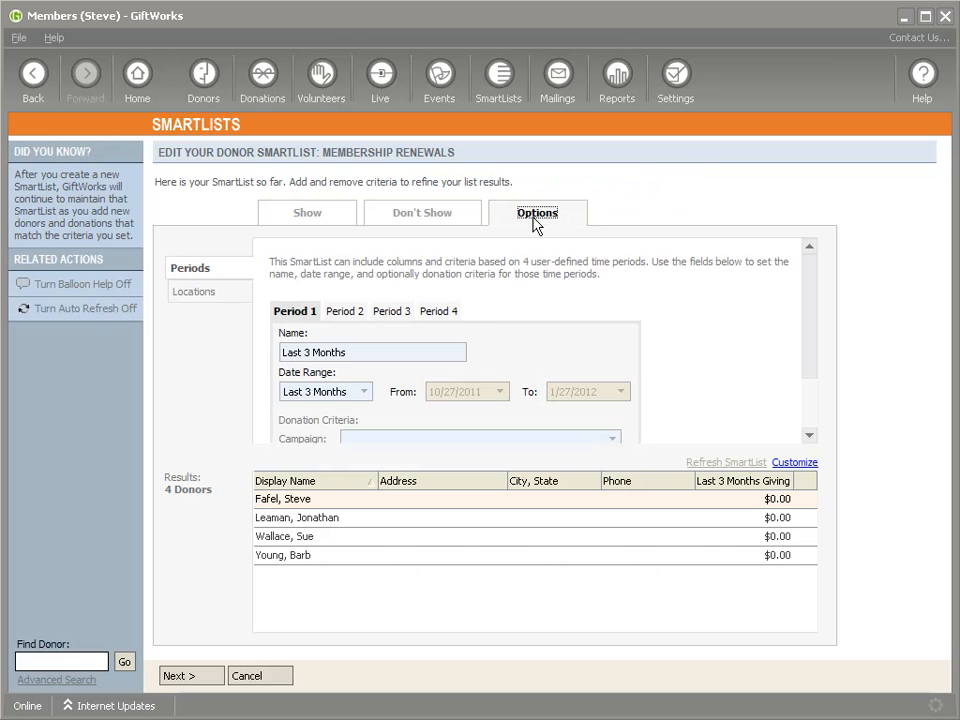
pyautogui.scroll(-3, 805, 360)
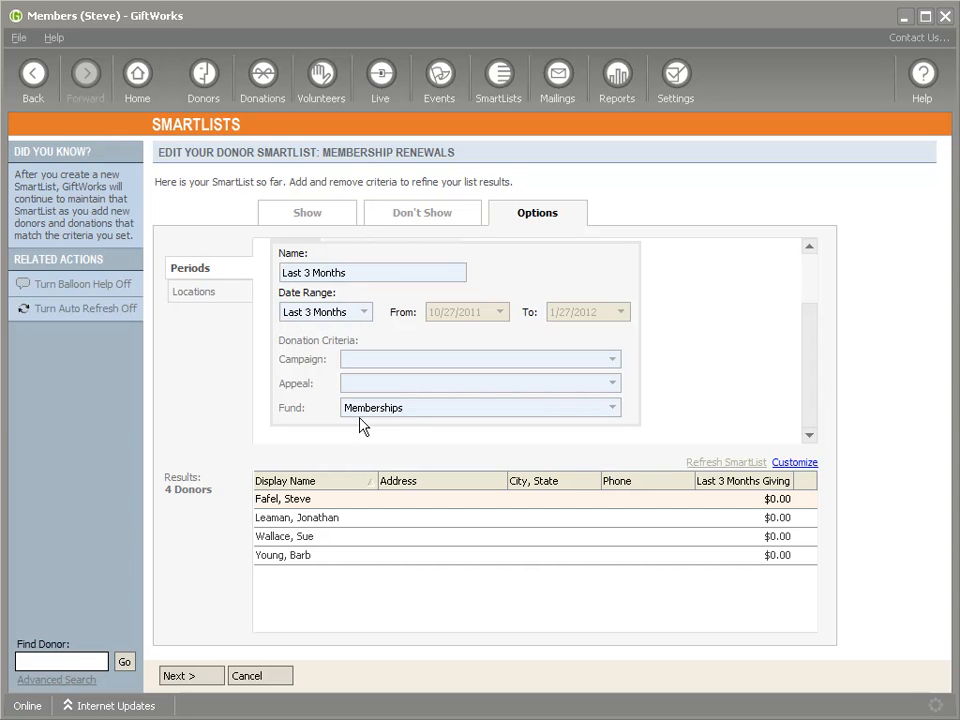
# Check the Period 1 fund choices and compare the Show and Don't Show criteria of the Membership Renewals SmartList.
pyautogui.click(613, 409)
pyautogui.click(613, 412)
pyautogui.click(418, 217)
pyautogui.click(305, 217)
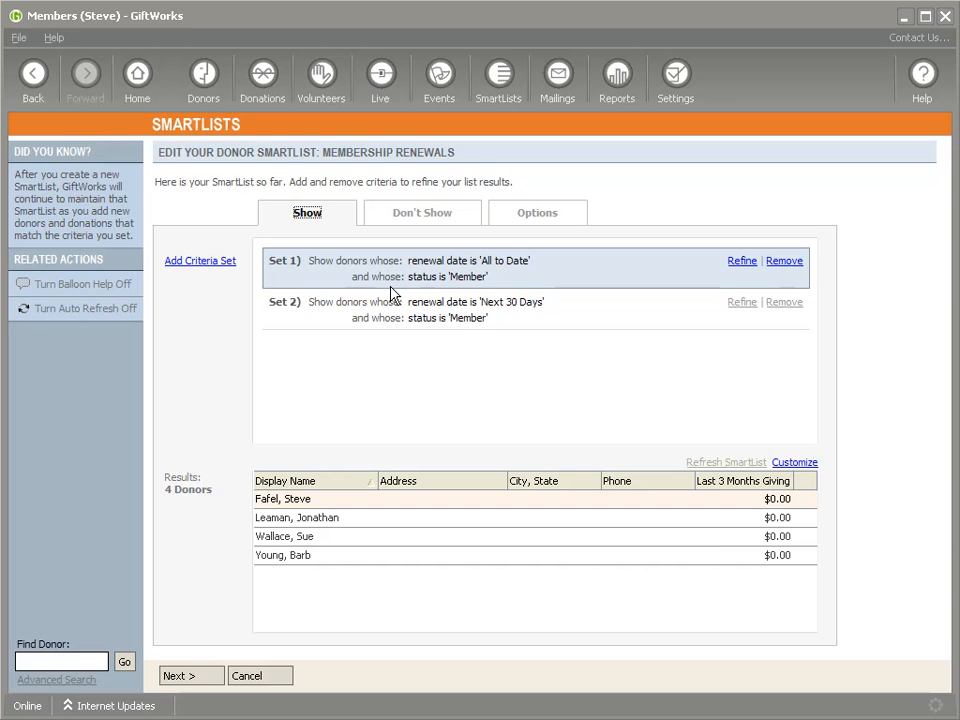
pyautogui.click(437, 219)
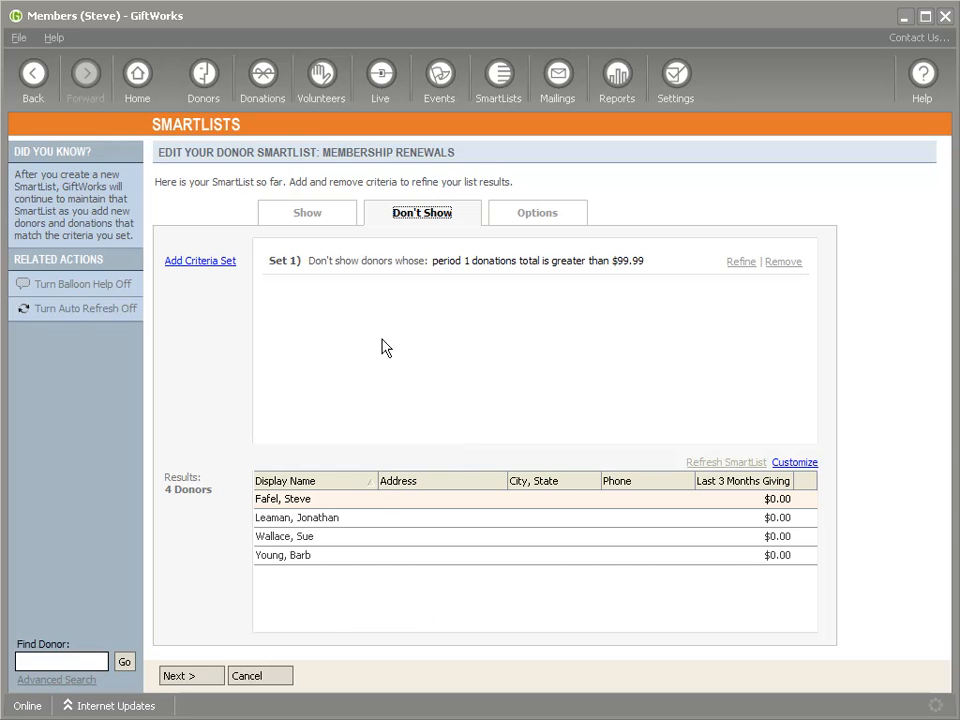
pyautogui.click(326, 214)
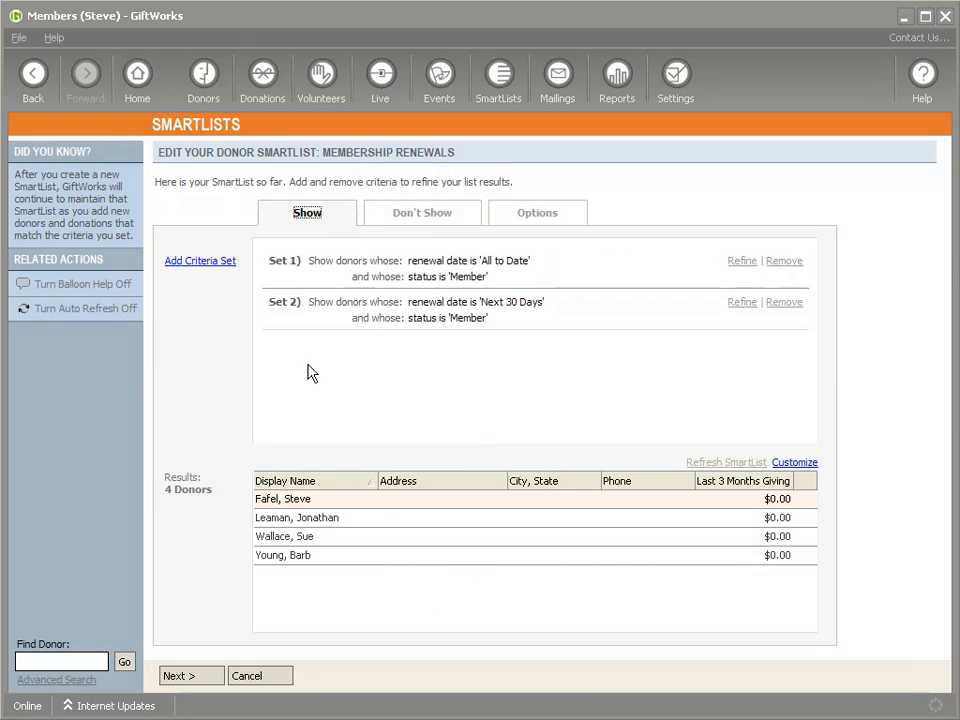
# Add the Renewal Date column to the SmartList results, narrow the Address column and look over the donors' renewal dates.
pyautogui.click(794, 464)
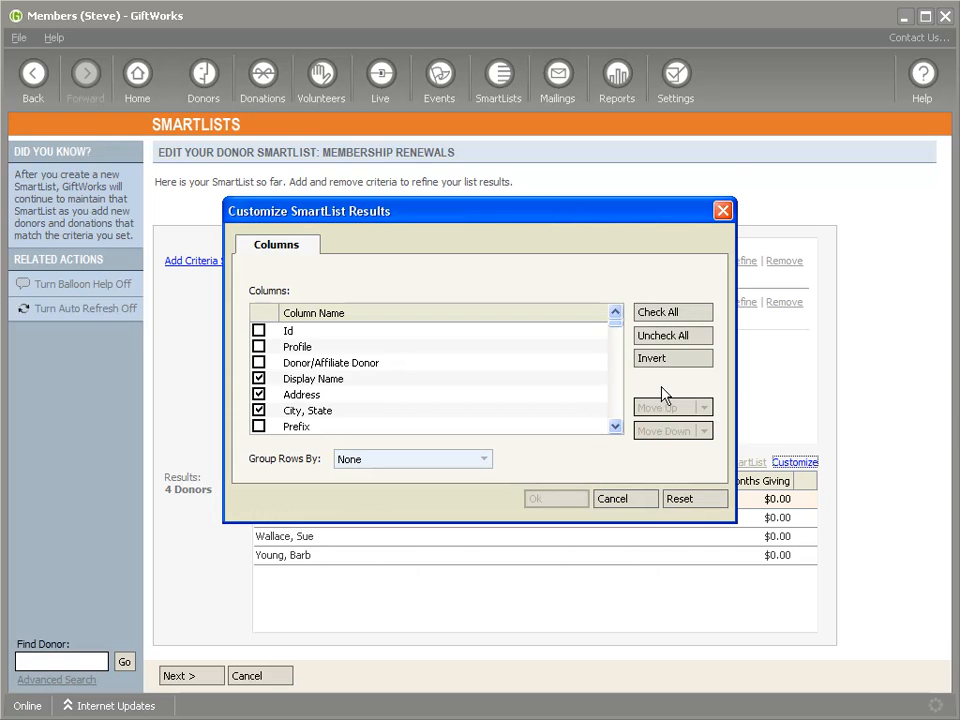
pyautogui.moveTo(619, 332); pyautogui.dragTo(616, 368)
pyautogui.click(258, 346)
pyautogui.click(556, 498)
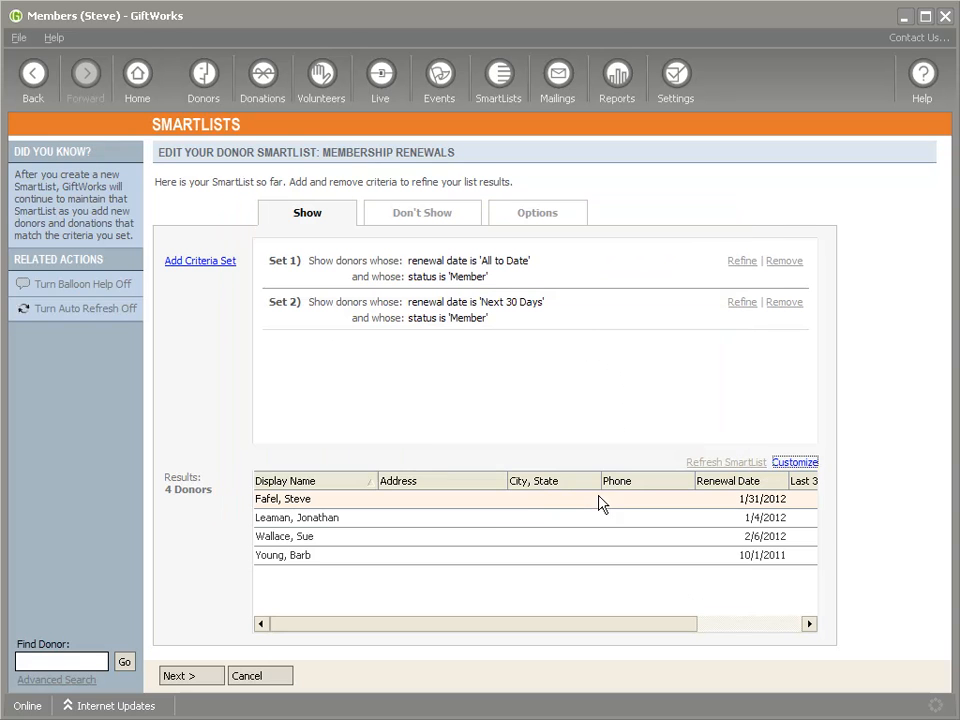
pyautogui.moveTo(507, 481); pyautogui.dragTo(443, 485)
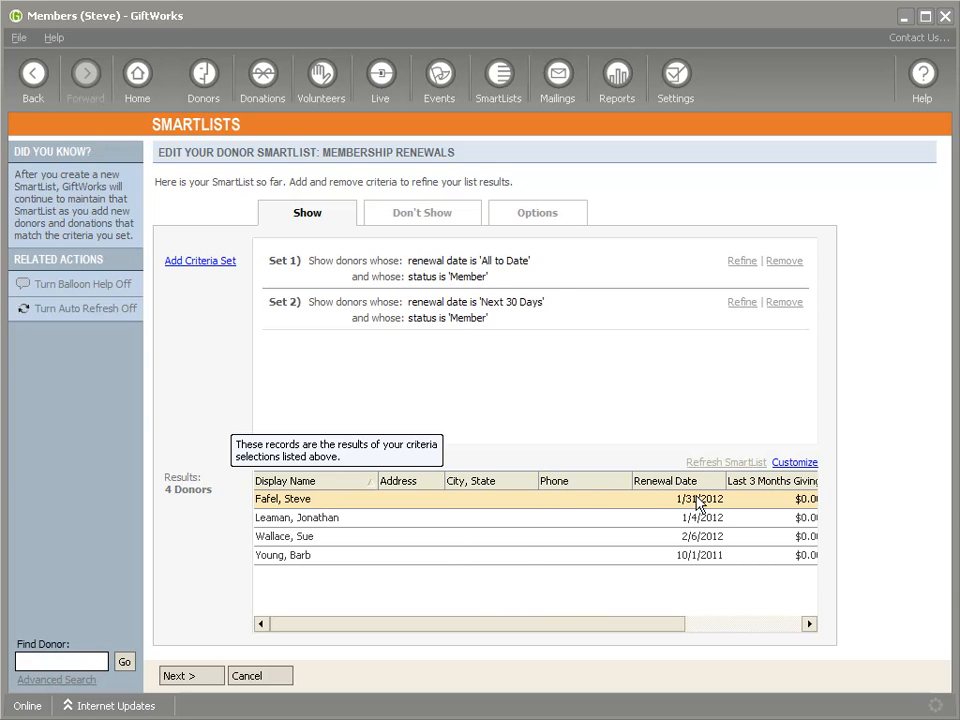
pyautogui.click(705, 521)
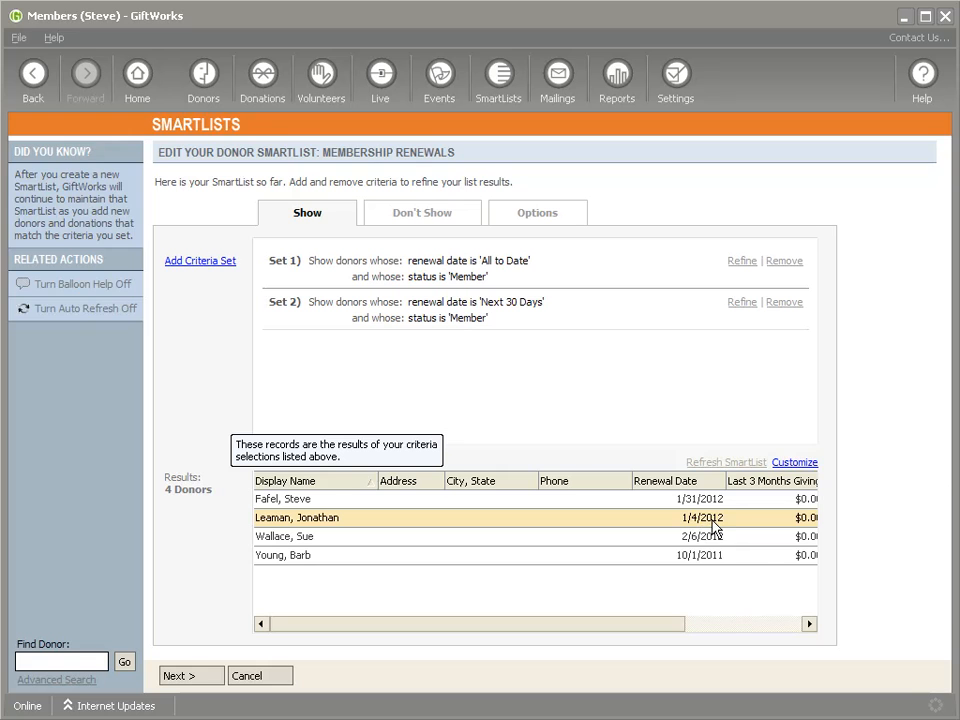
pyautogui.click(707, 560)
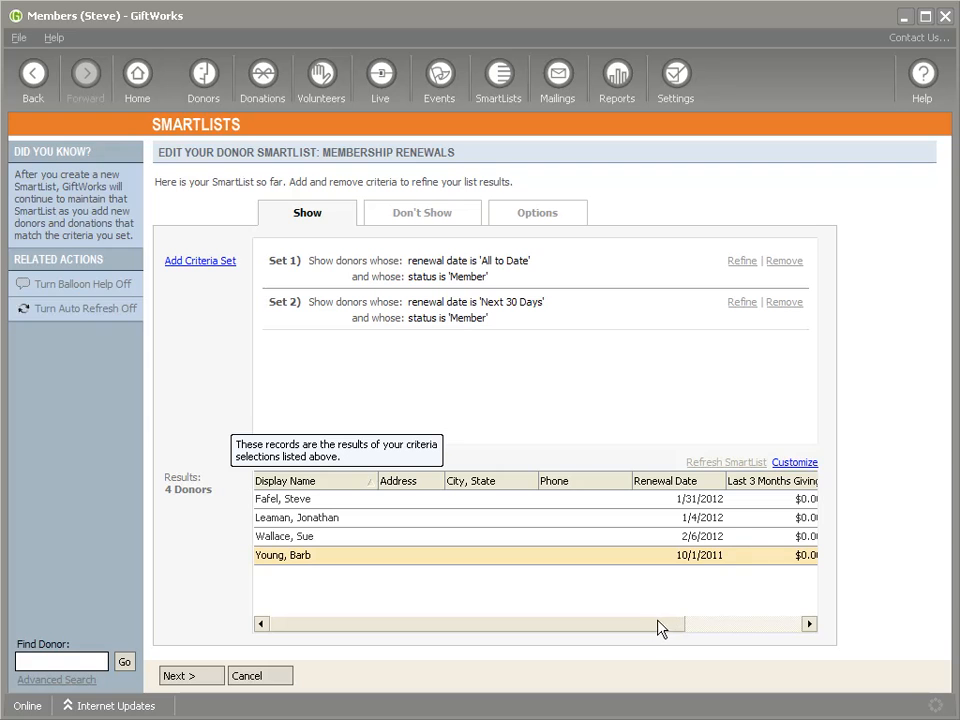
pyautogui.click(796, 463)
pyautogui.moveTo(617, 333); pyautogui.dragTo(609, 372)
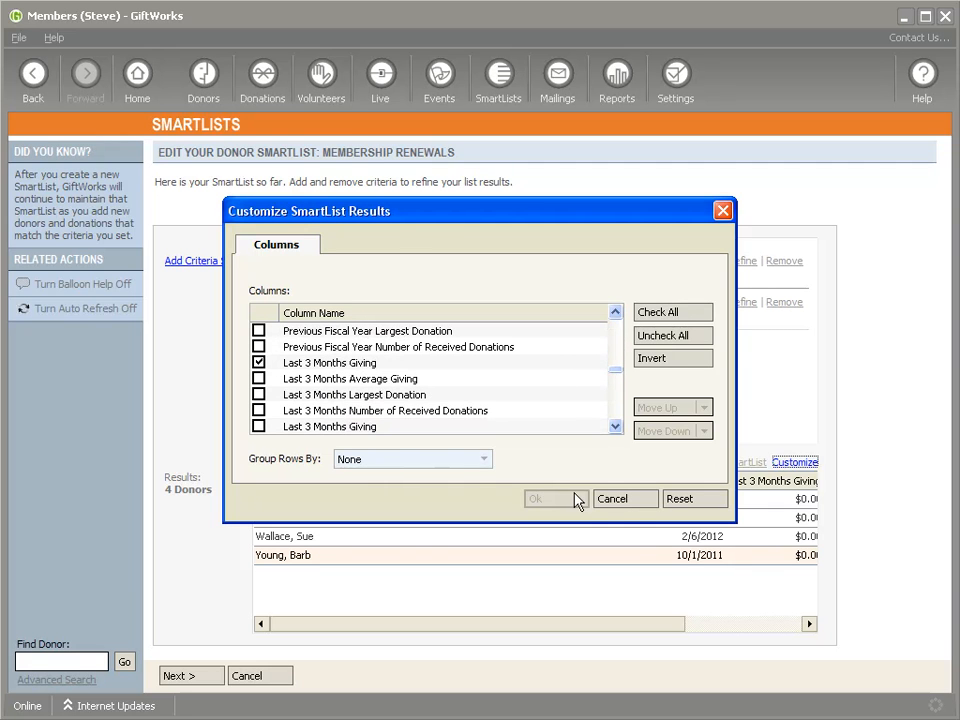
pyautogui.click(625, 502)
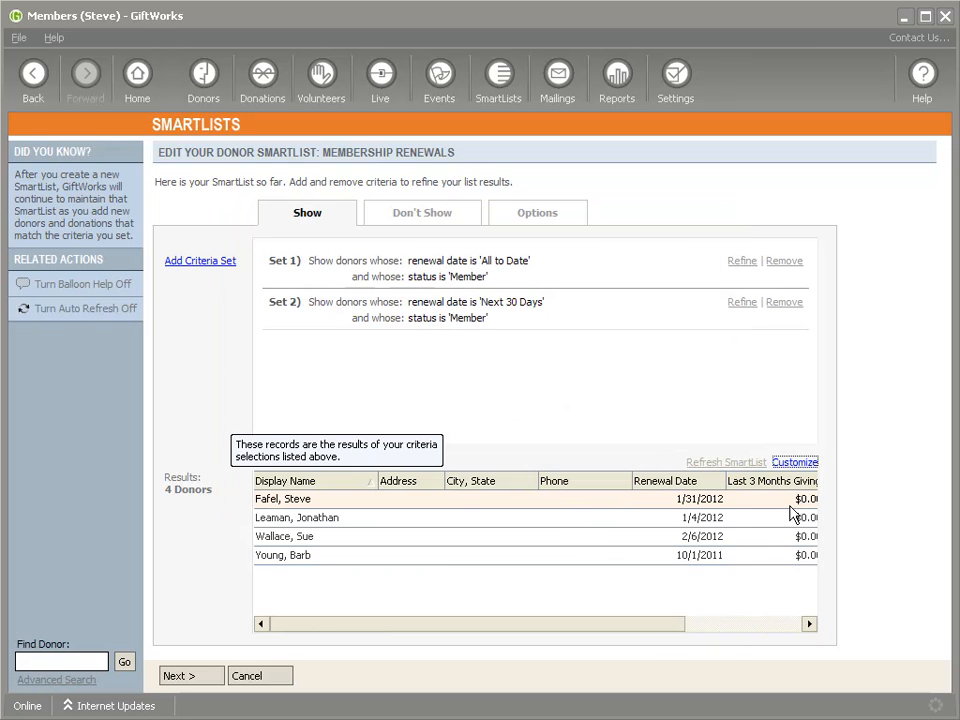
# Rename the Last 3 Months period in the SmartList options as Membership Period.
pyautogui.click(539, 218)
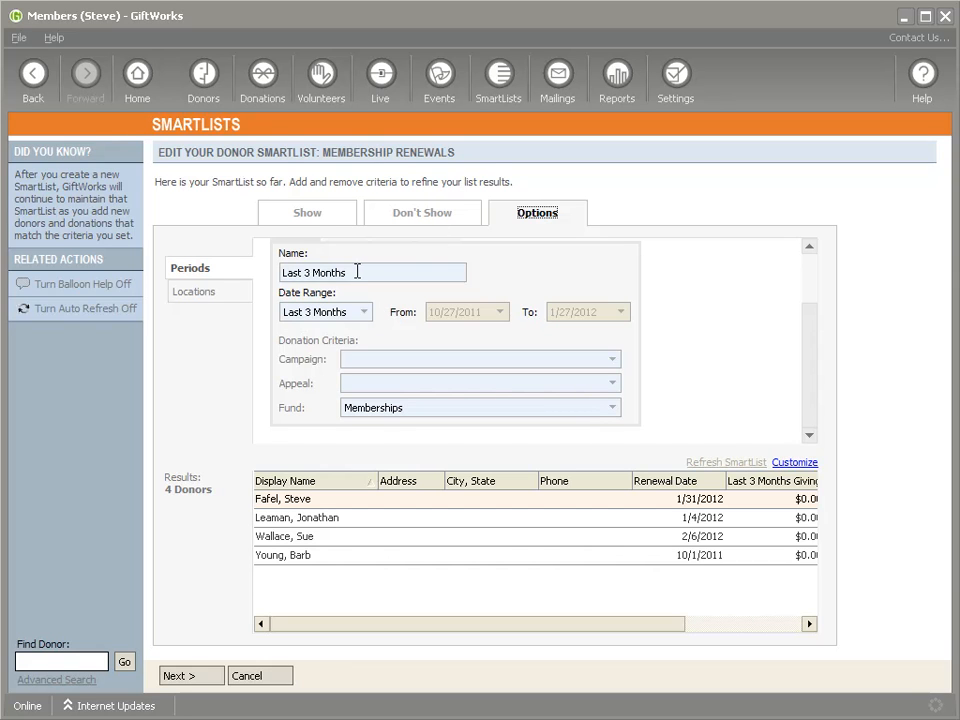
pyautogui.moveTo(363, 270); pyautogui.dragTo(249, 279)
pyautogui.write('Membership Peri')
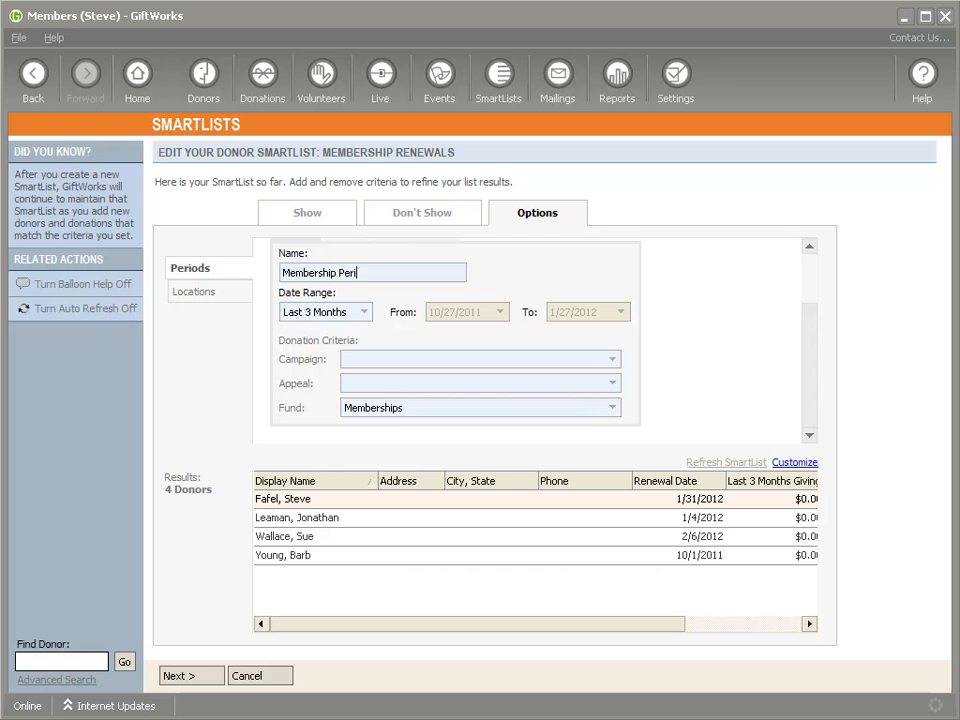
pyautogui.press('Tab')
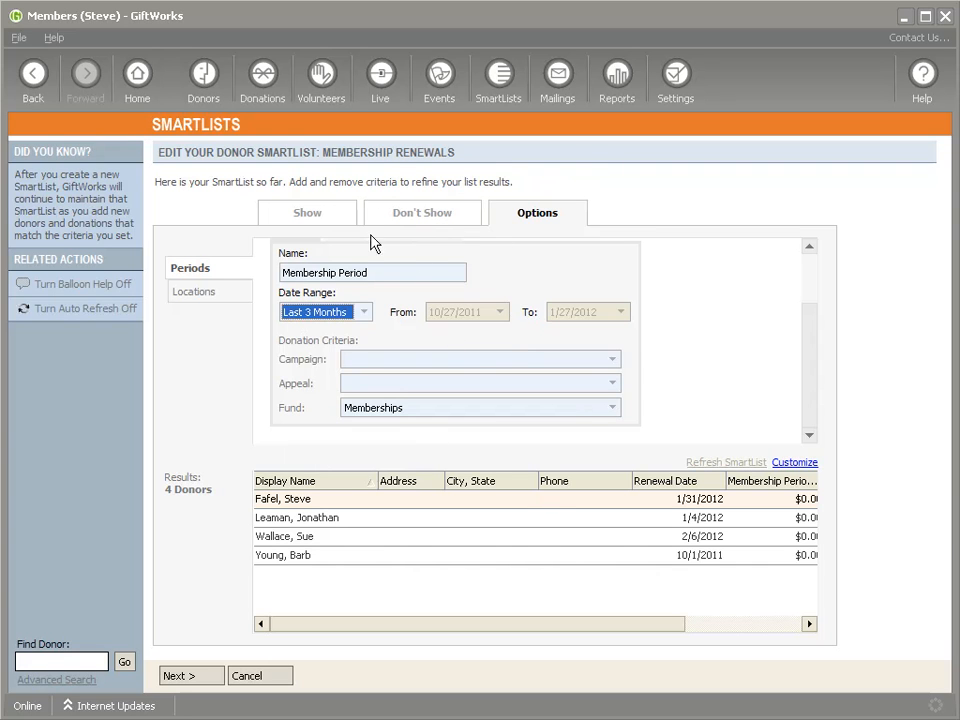
# Review the Show, Don't Show and Options criteria of Membership Renewals and save the SmartList under its existing name.
pyautogui.click(318, 216)
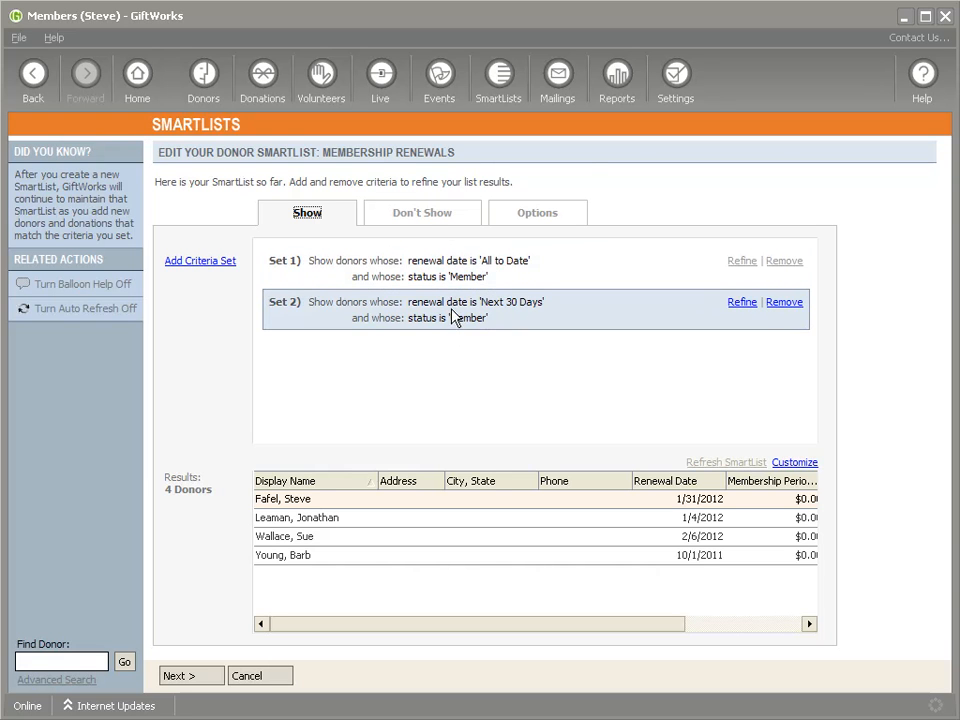
pyautogui.click(418, 215)
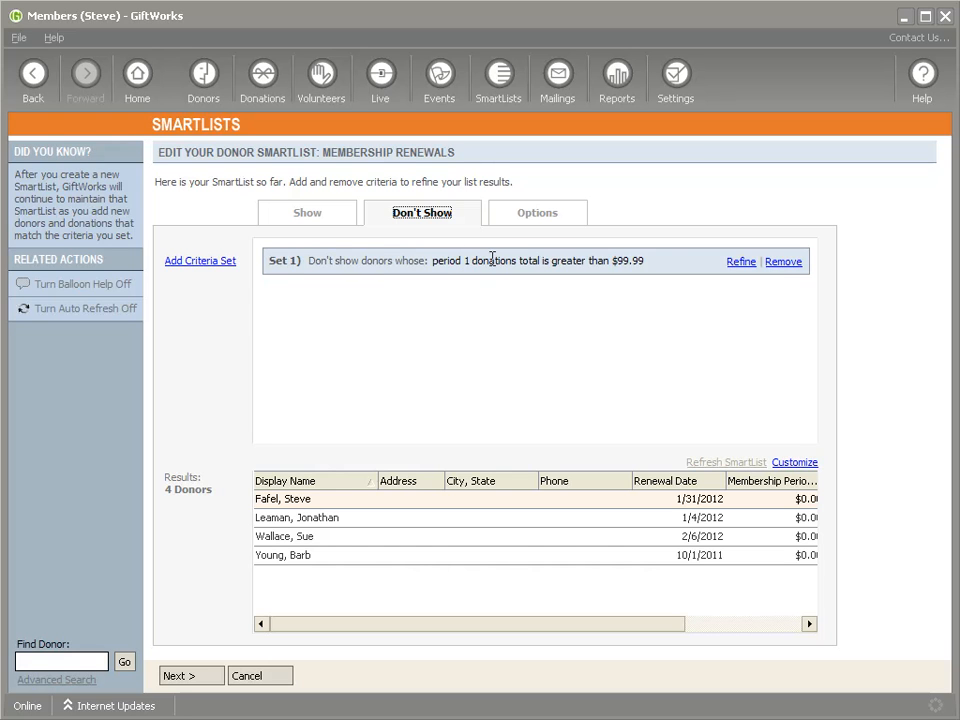
pyautogui.click(527, 217)
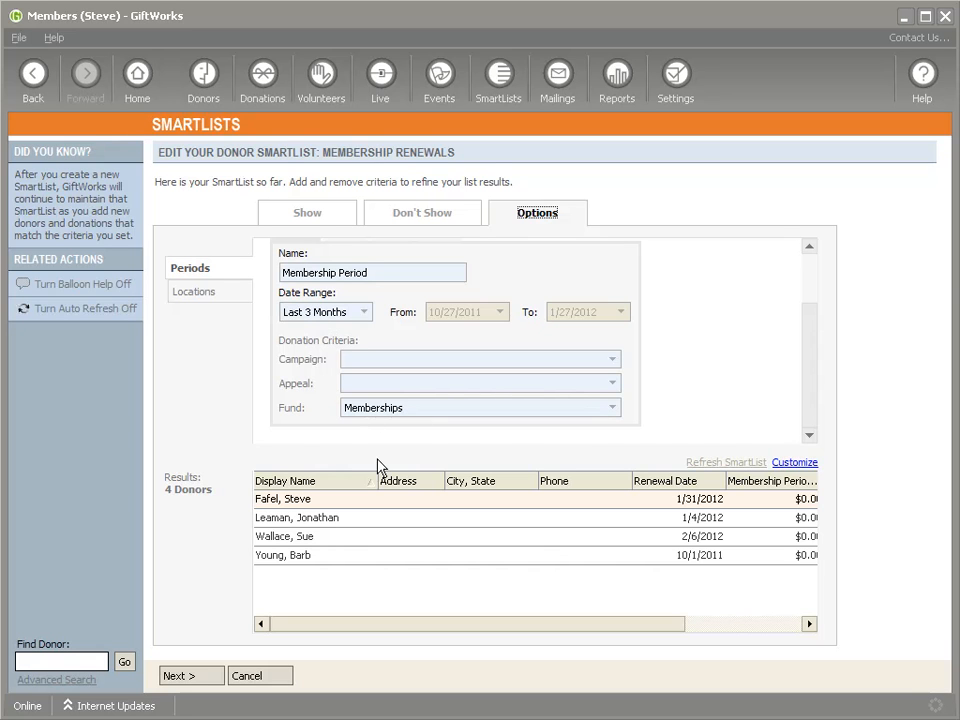
pyautogui.click(191, 677)
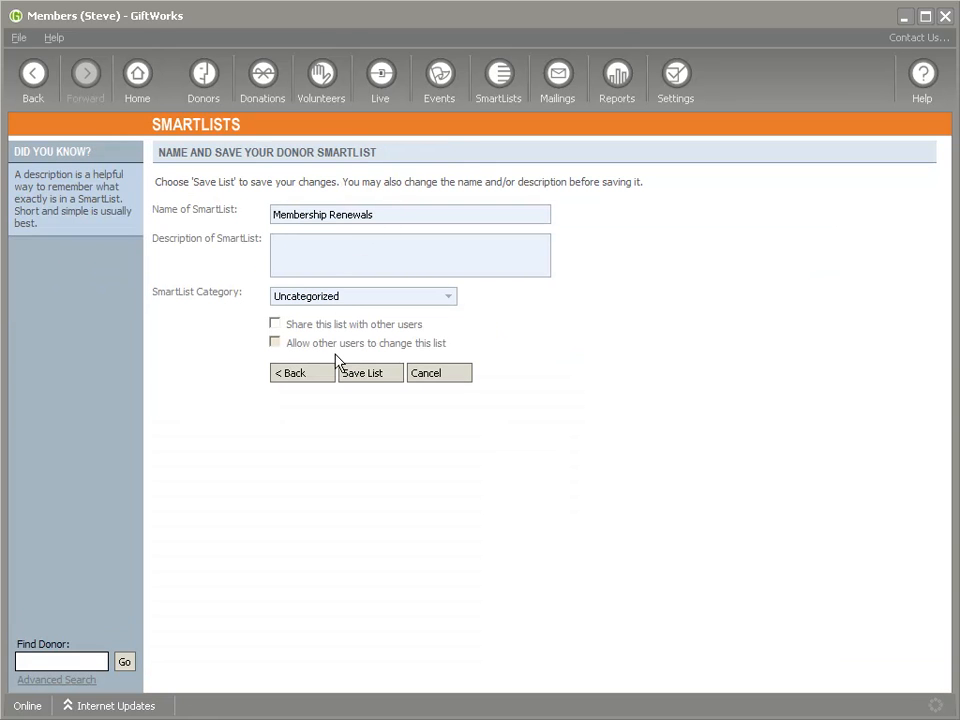
pyautogui.click(376, 380)
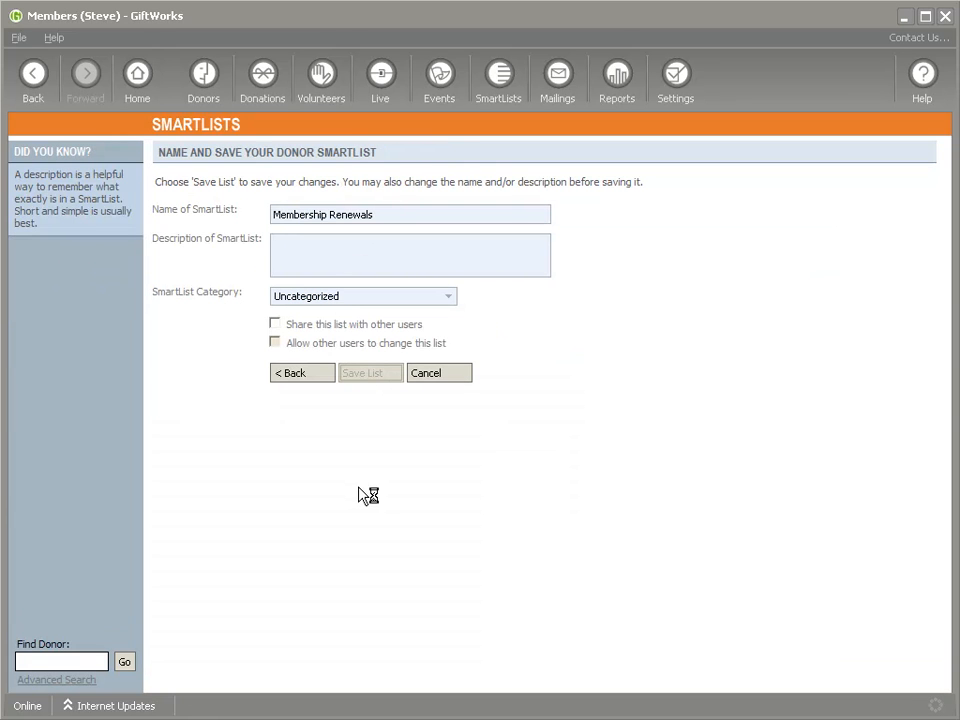
# Display the Membership Renewals SmartList from the full list of available SmartLists.
pyautogui.click(499, 95)
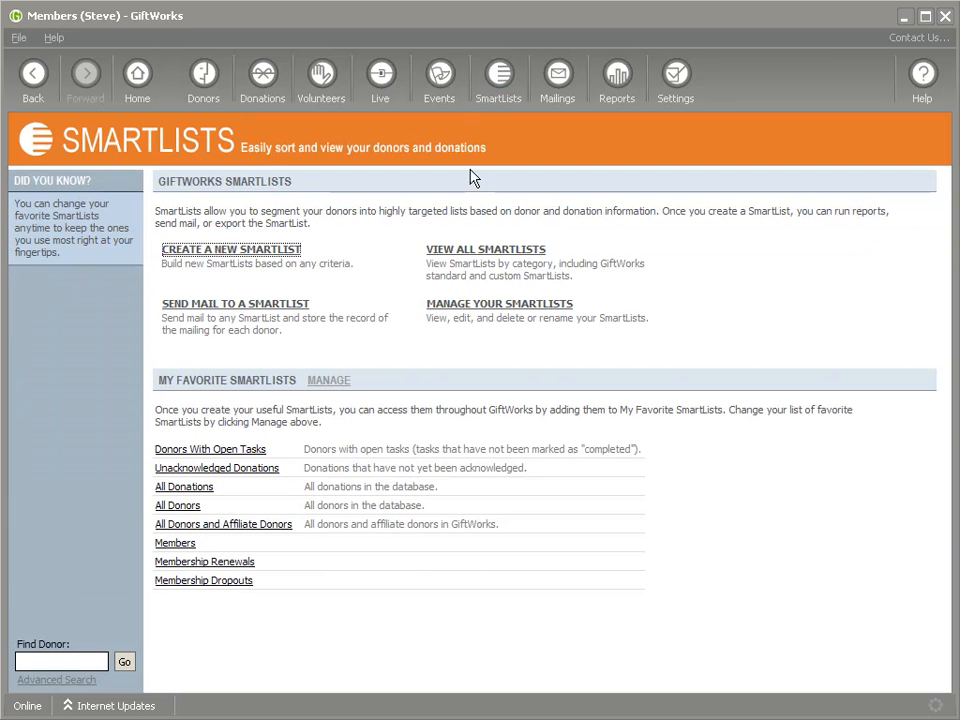
pyautogui.click(486, 252)
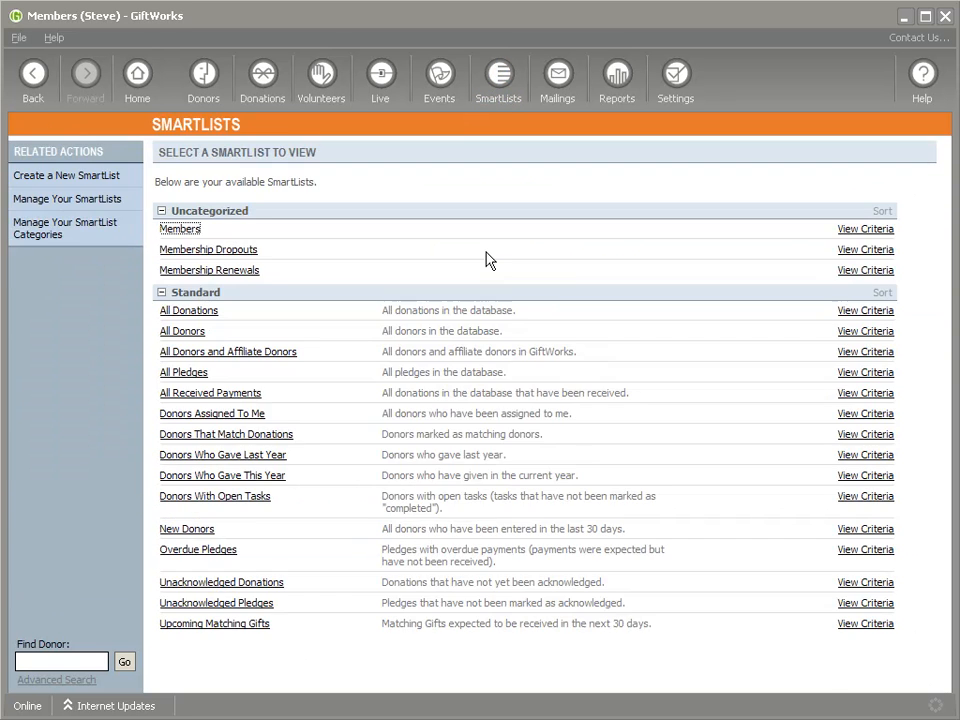
pyautogui.click(225, 271)
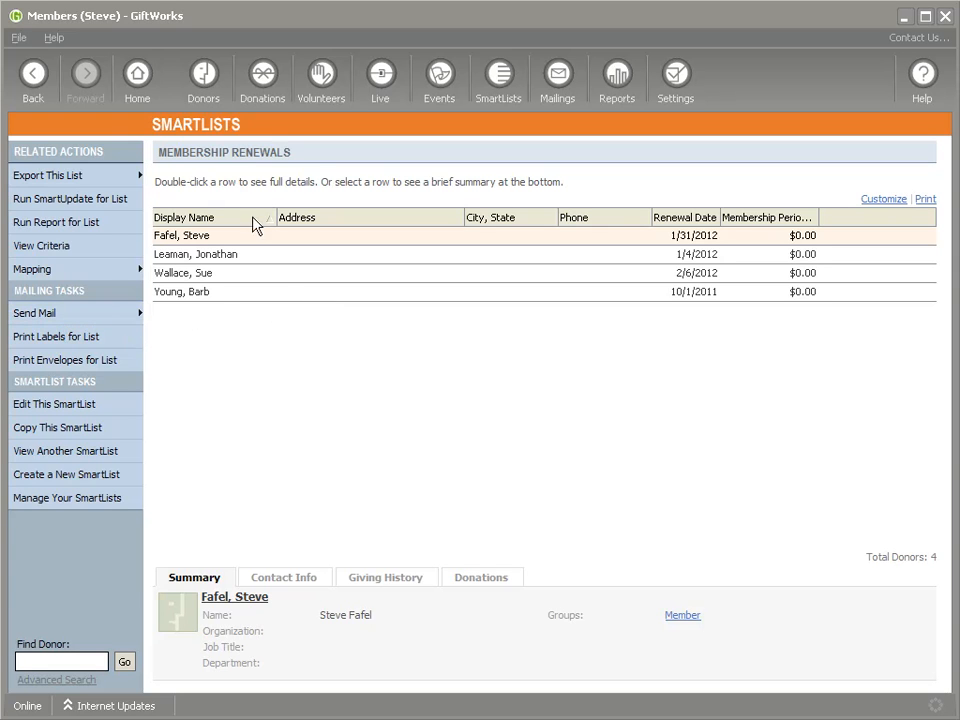
# Start a mailing to the donors in Membership Renewals with the Send Letters Only format and keep the proposed recipients.
pyautogui.click(70, 317)
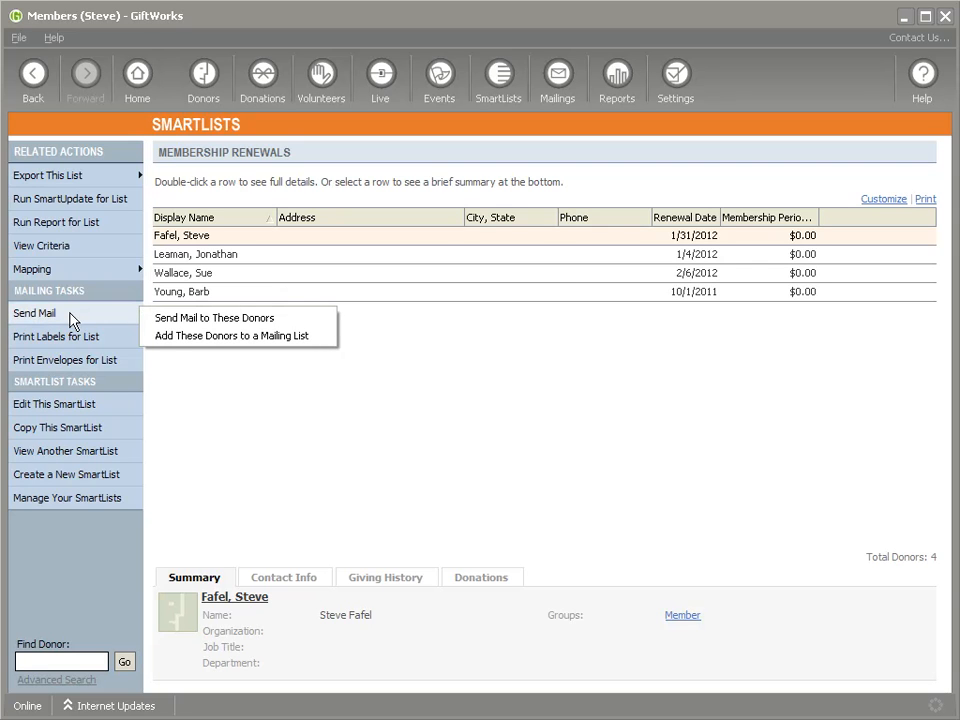
pyautogui.click(224, 318)
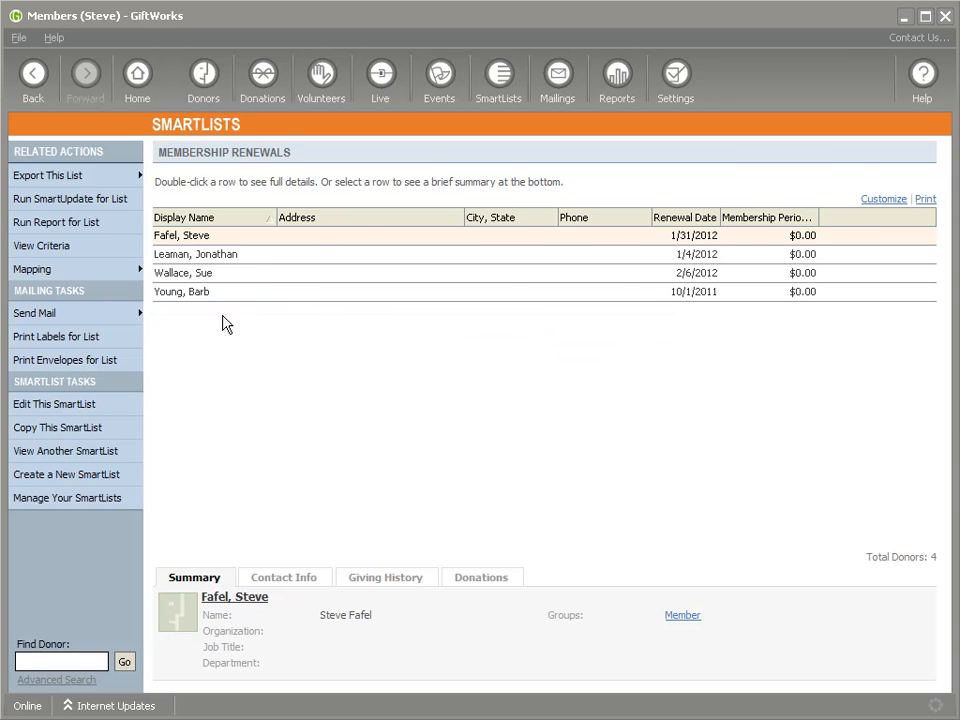
pyautogui.click(285, 287)
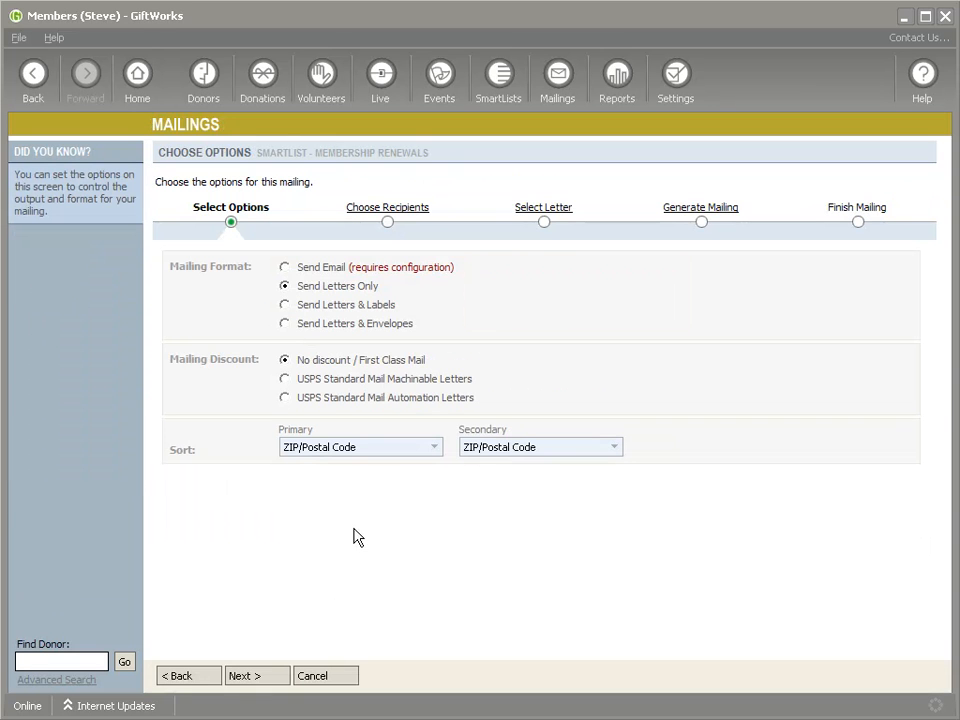
pyautogui.click(260, 677)
pyautogui.click(258, 678)
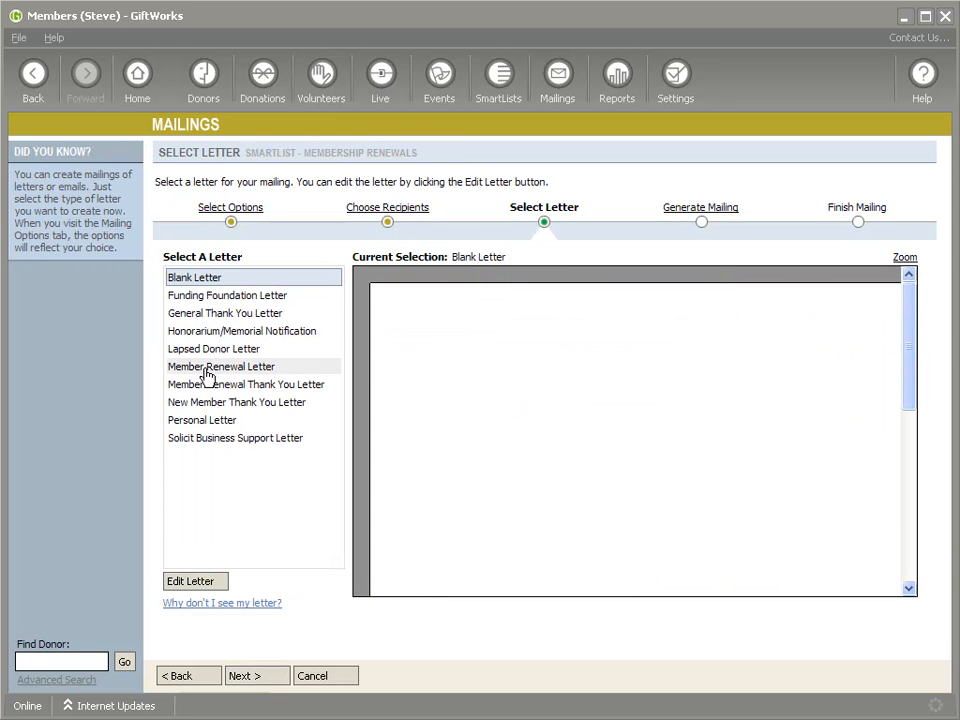
# Choose the Member Renewal Letter, generate the letters and finish the mailing.
pyautogui.click(207, 370)
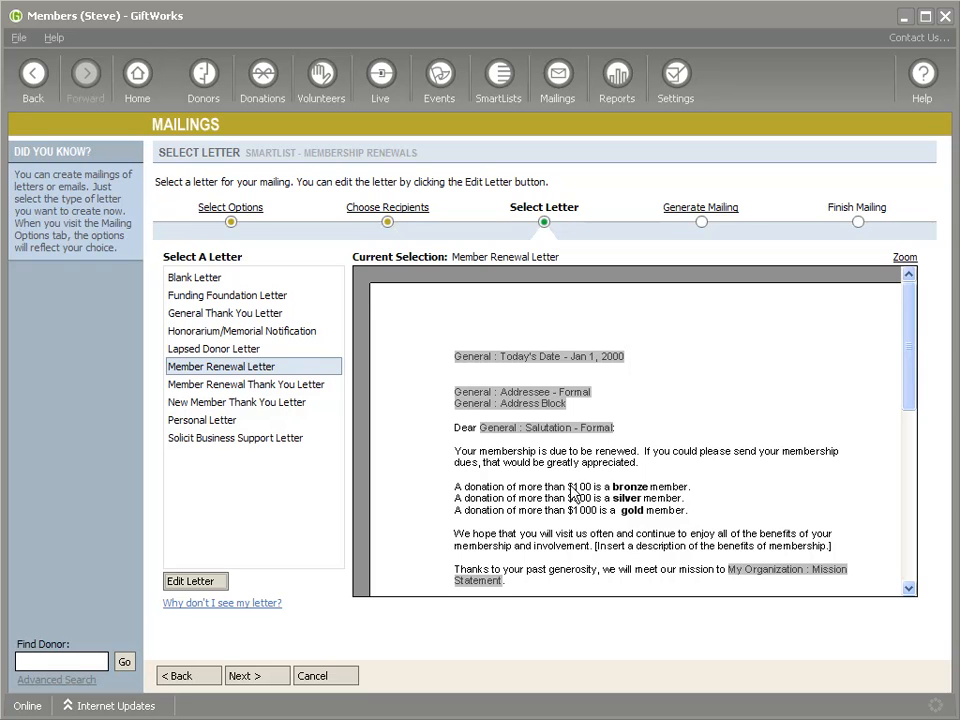
pyautogui.click(258, 675)
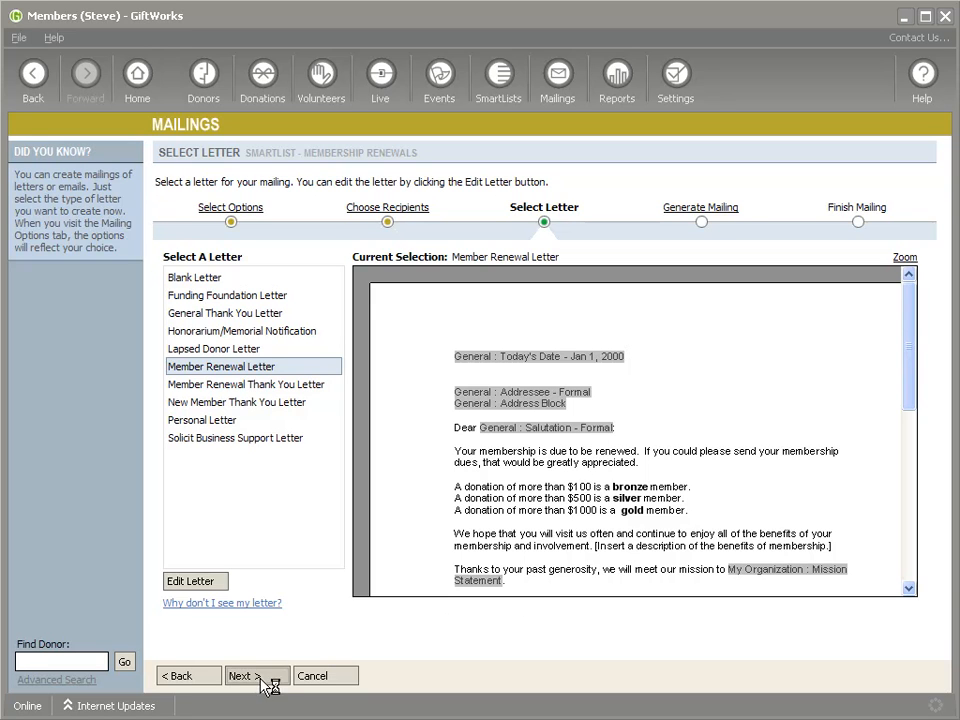
pyautogui.click(206, 419)
pyautogui.click(253, 678)
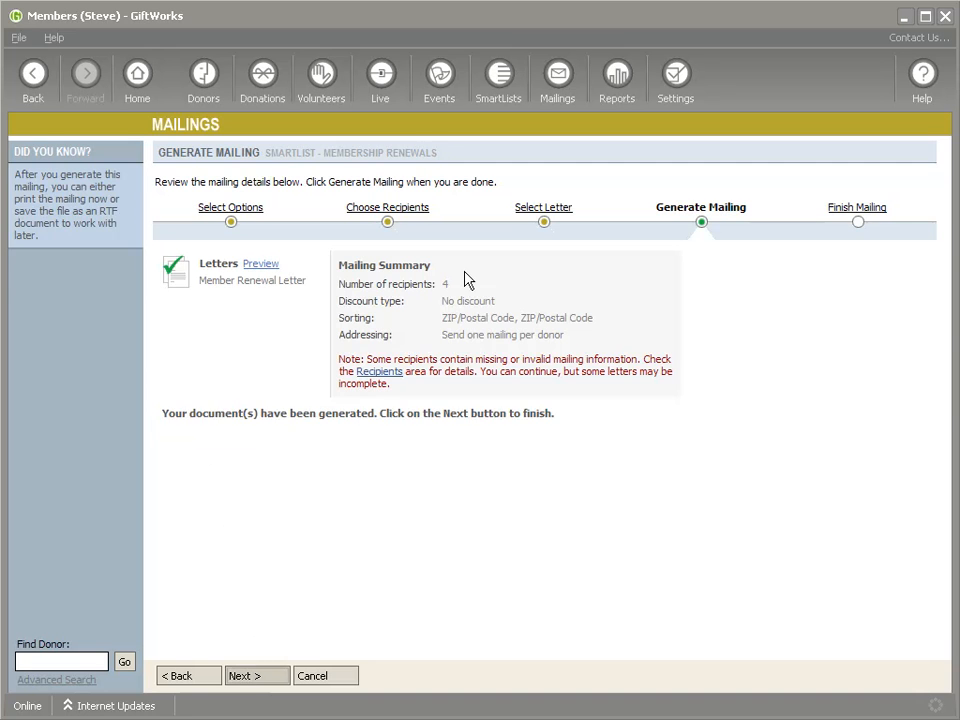
pyautogui.click(272, 678)
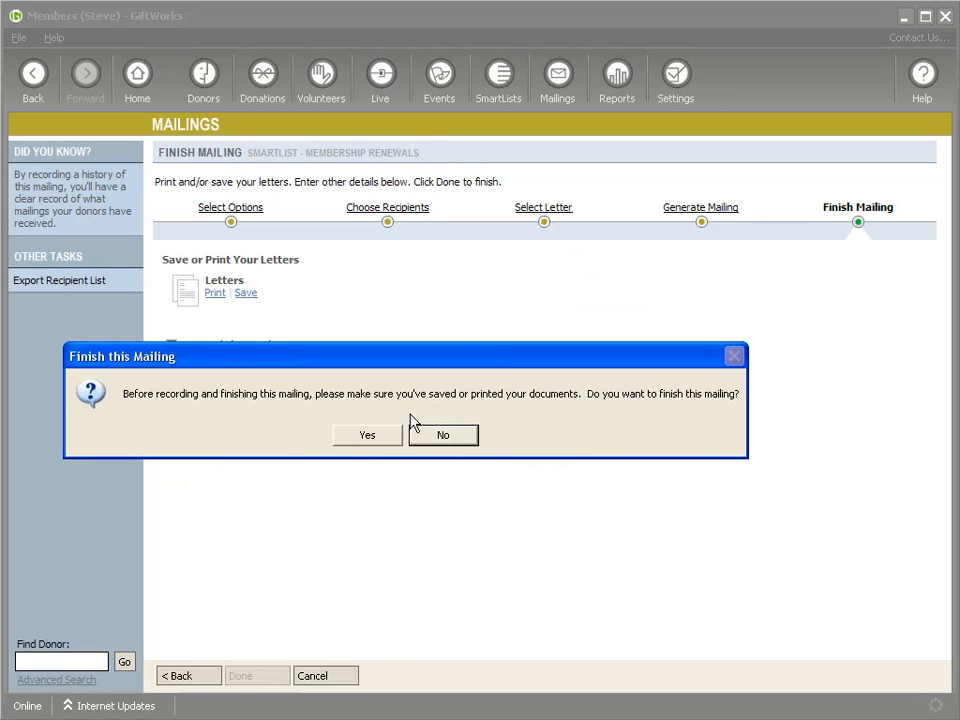
pyautogui.click(378, 442)
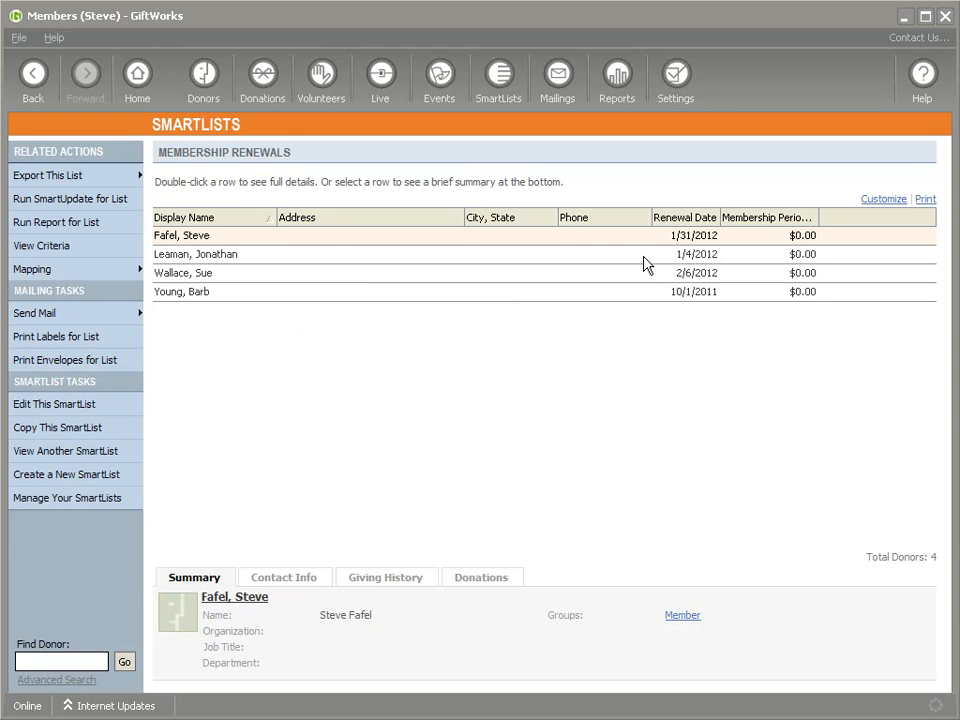
# Add and save a $200 cash donation to the Memberships fund for the first donor in the Membership Renewals list.
pyautogui.rightClick(263, 236)
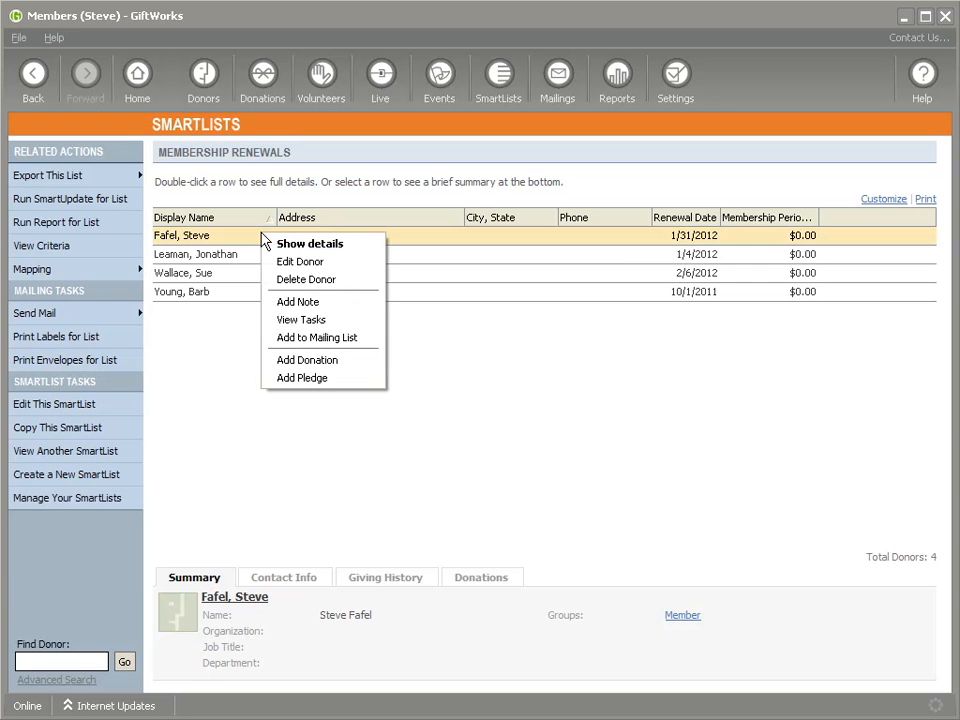
pyautogui.click(330, 361)
pyautogui.write('200')
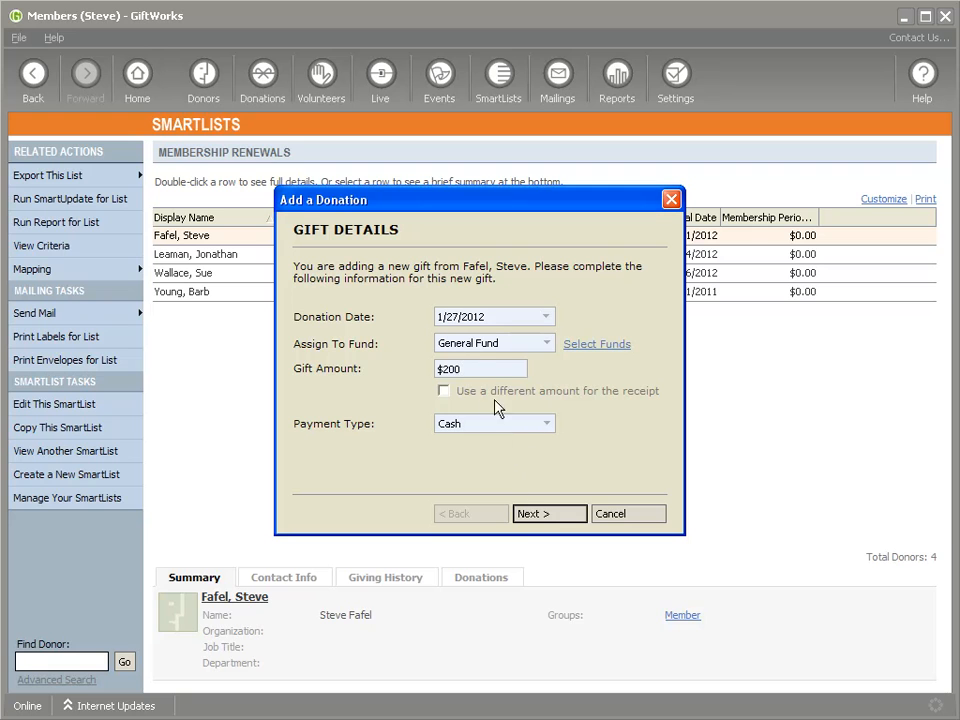
pyautogui.click(500, 345)
pyautogui.click(476, 390)
pyautogui.click(552, 519)
pyautogui.click(552, 515)
pyautogui.click(552, 515)
pyautogui.click(210, 680)
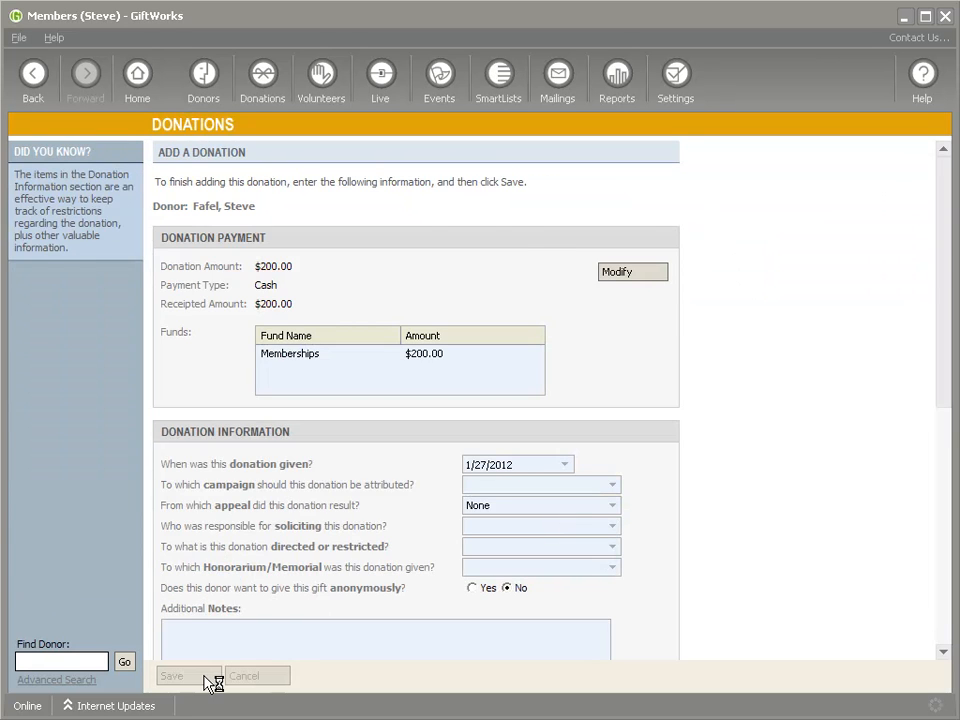
# Reopen Membership Renewals from the favorite SmartLists to check which donors are still due after the donation.
pyautogui.click(506, 70)
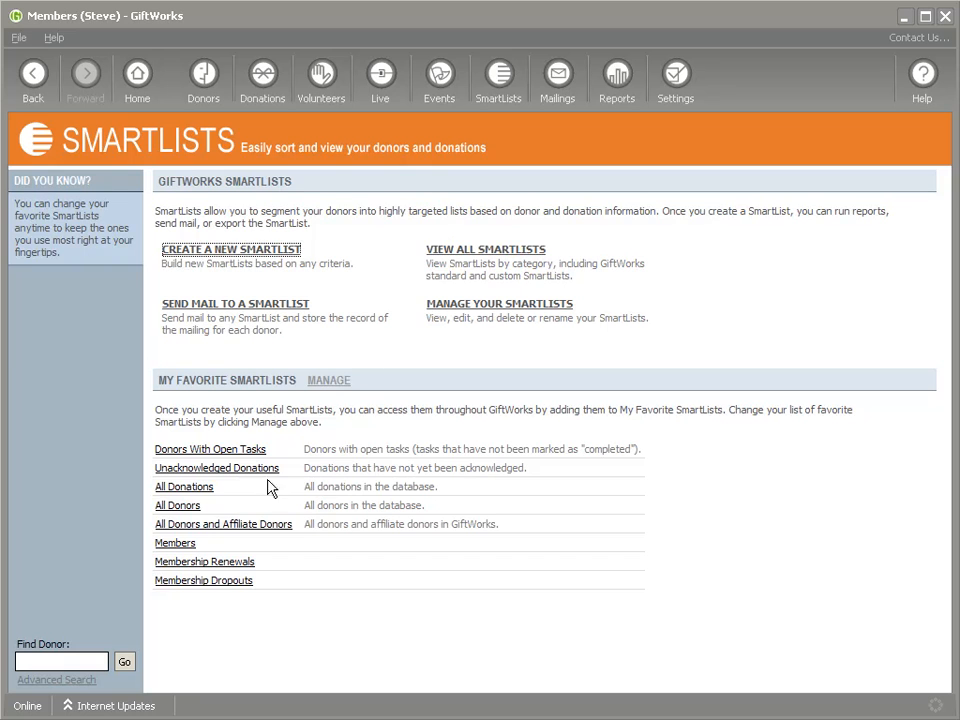
pyautogui.click(204, 569)
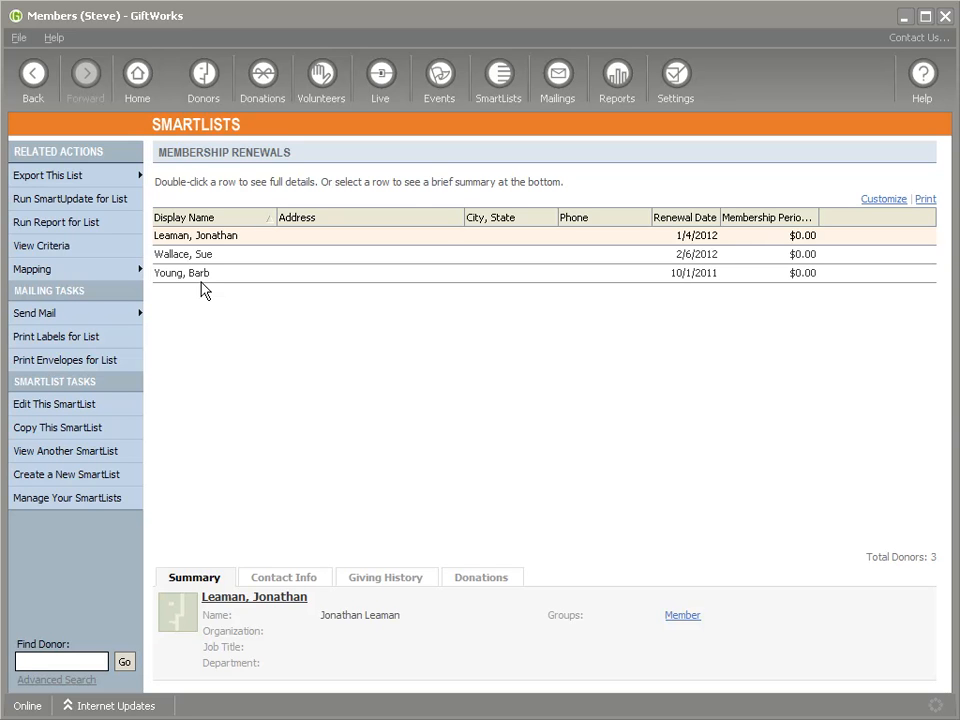
# Check the remaining donors and their renewal dates in Membership Renewals, and open the Membership Dropouts favorite SmartList.
pyautogui.click(461, 251)
pyautogui.click(450, 273)
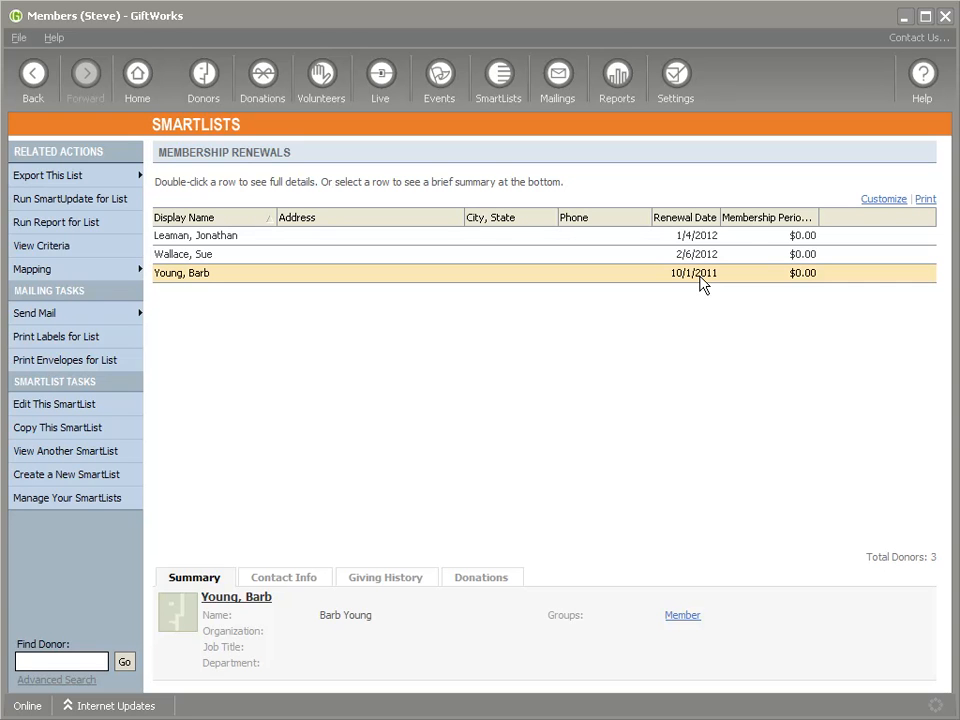
pyautogui.click(503, 84)
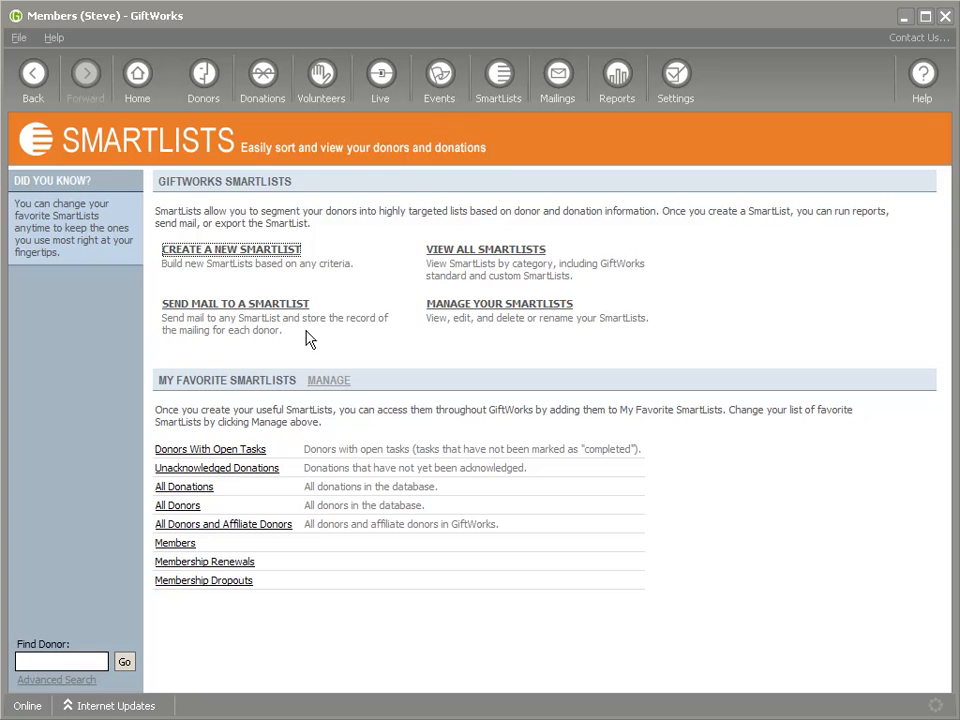
pyautogui.click(232, 584)
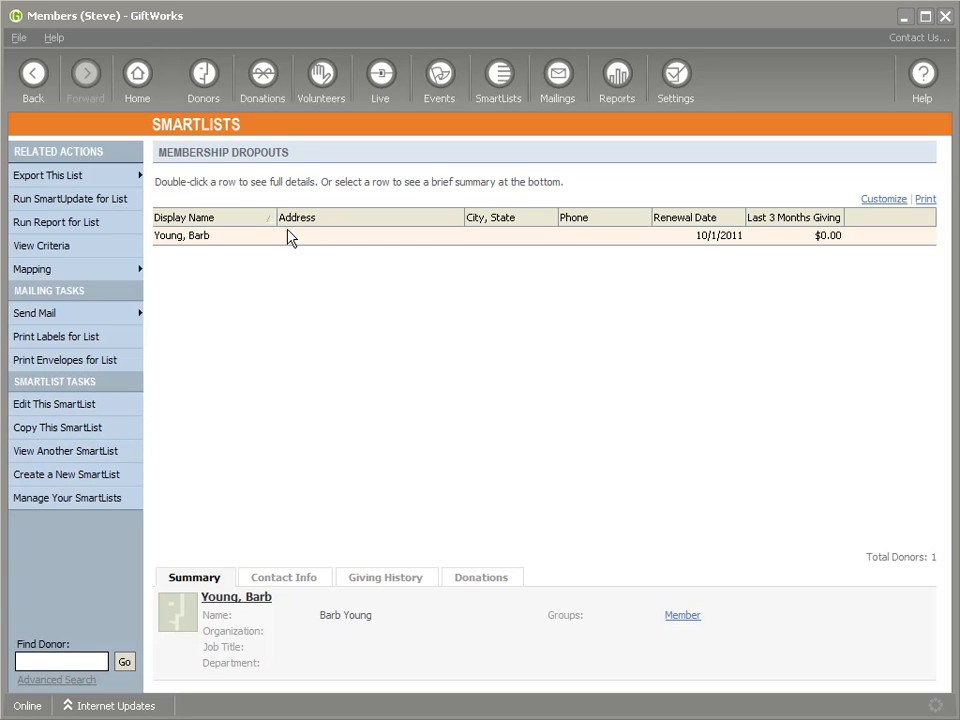
# Open the Membership Dropouts SmartList for editing and review its most recent donation date criterion.
pyautogui.click(57, 406)
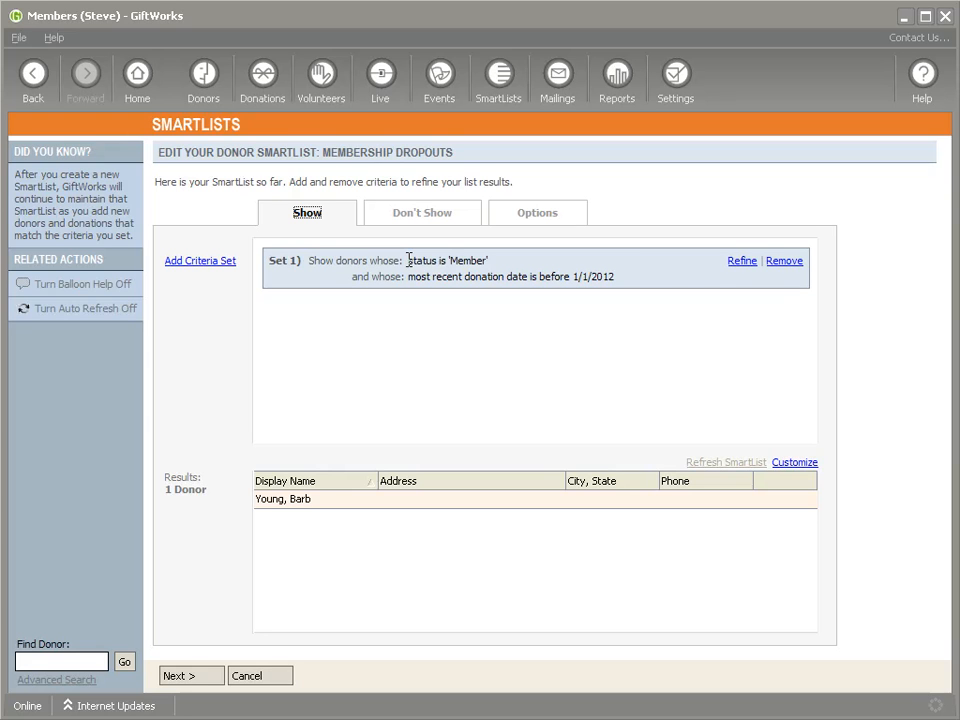
pyautogui.moveTo(410, 277); pyautogui.dragTo(598, 274)
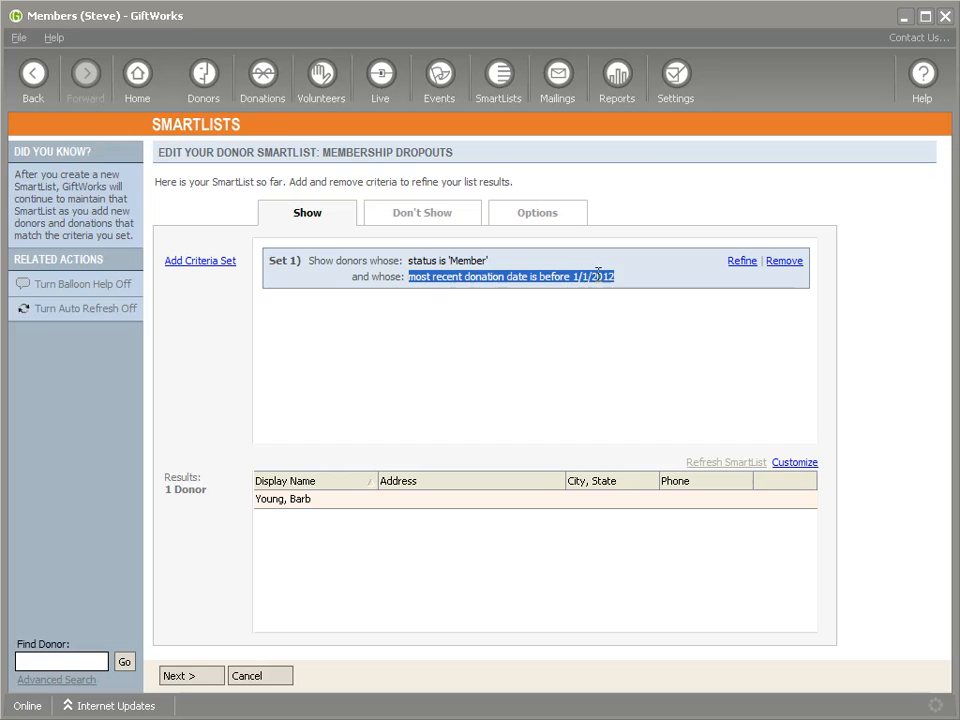
pyautogui.click(415, 291)
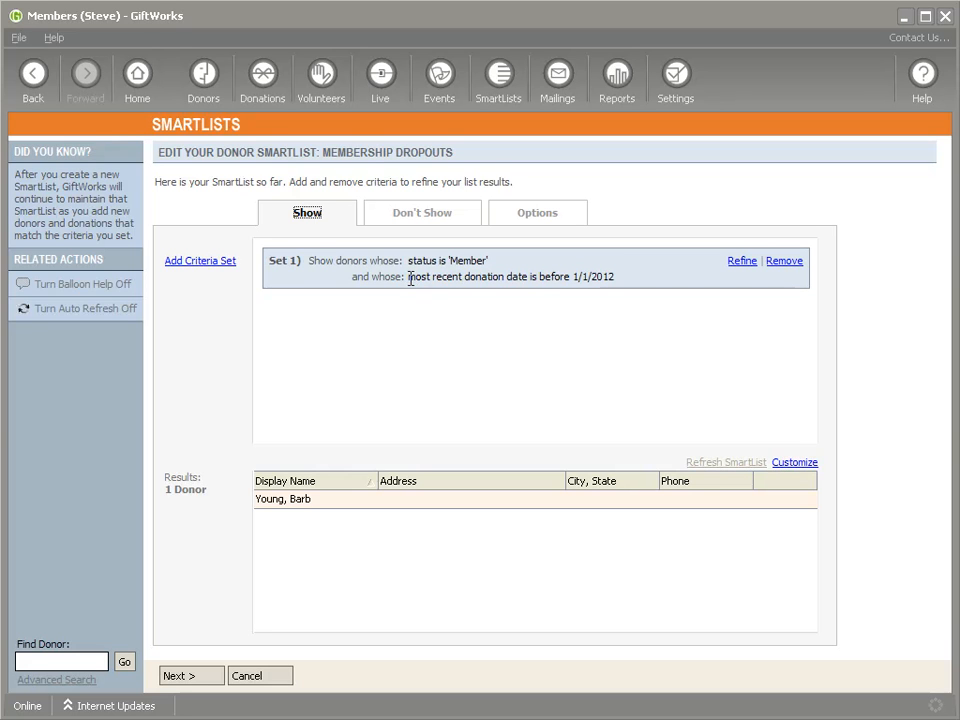
# Refine the Membership Dropouts criteria so the most recent donation date is before 12/1/2011, and save the SmartList.
pyautogui.click(743, 262)
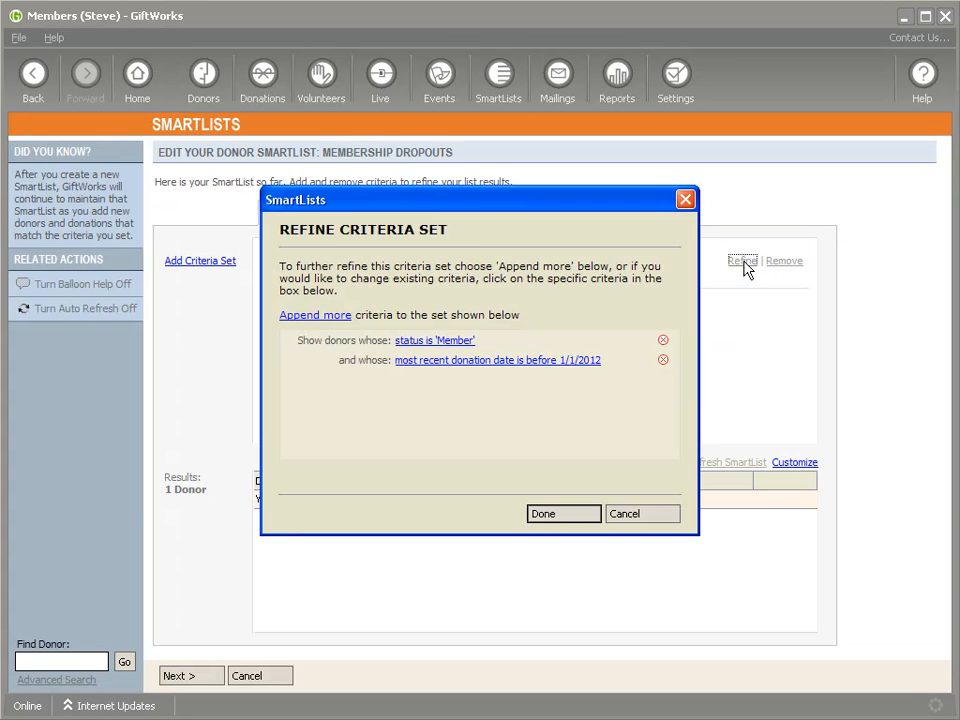
pyautogui.click(541, 361)
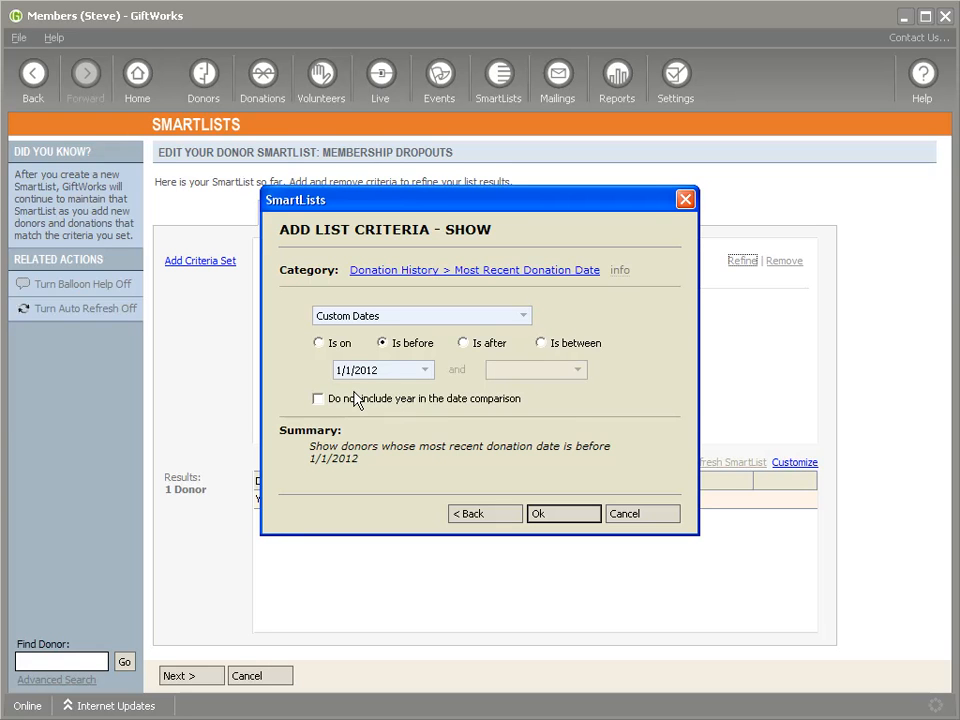
pyautogui.write('2')
pyautogui.press('Right')
pyautogui.press('Right')
pyautogui.press('Right')
pyautogui.press('Right')
pyautogui.press('Right')
pyautogui.press('Right')
pyautogui.press('Right')
pyautogui.press('BackSpace')
pyautogui.write('1')
pyautogui.click(551, 514)
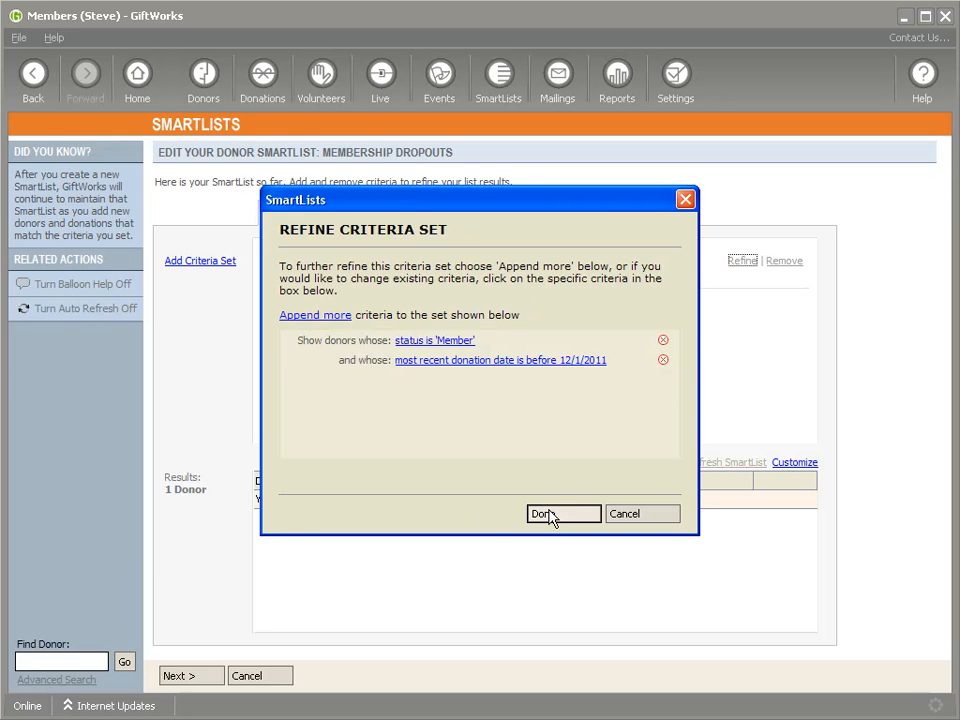
pyautogui.click(551, 514)
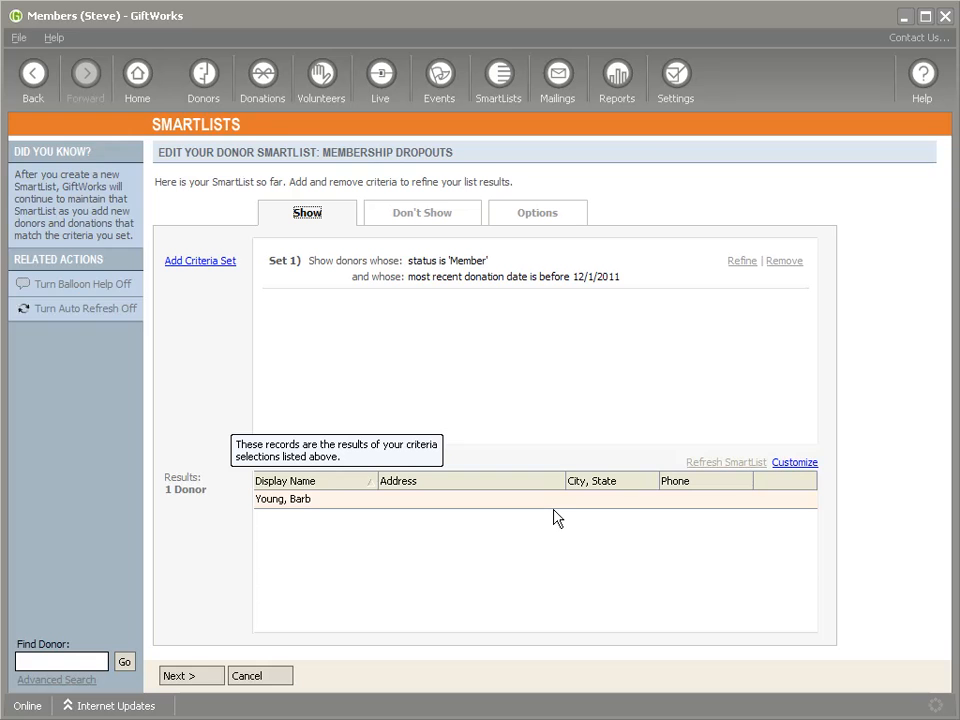
pyautogui.click(199, 679)
pyautogui.click(371, 377)
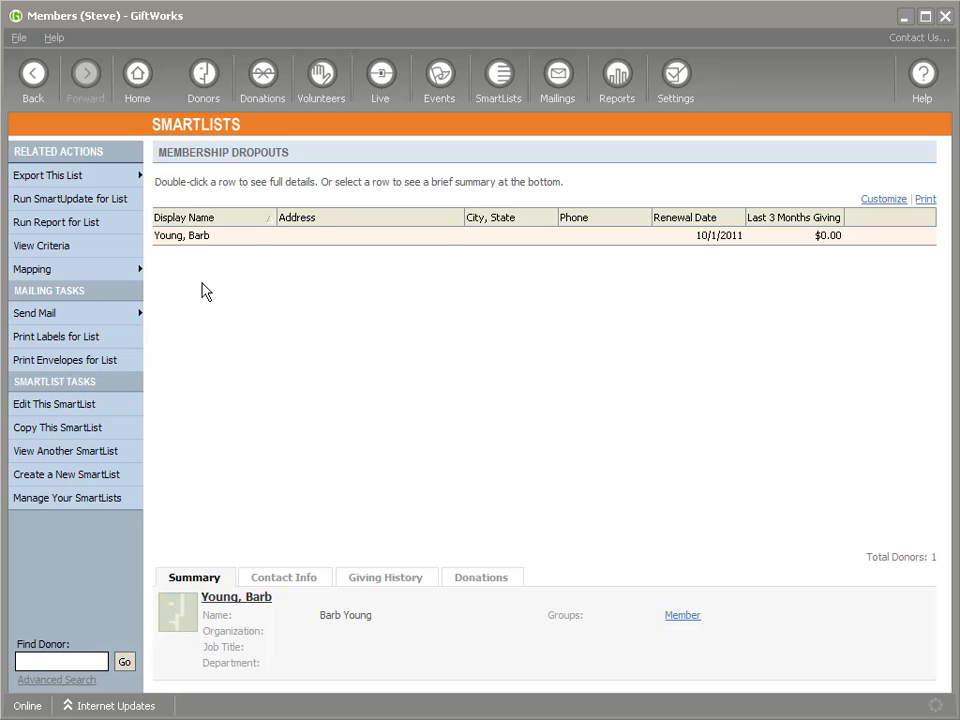
pyautogui.rightClick(252, 239)
pyautogui.click(290, 270)
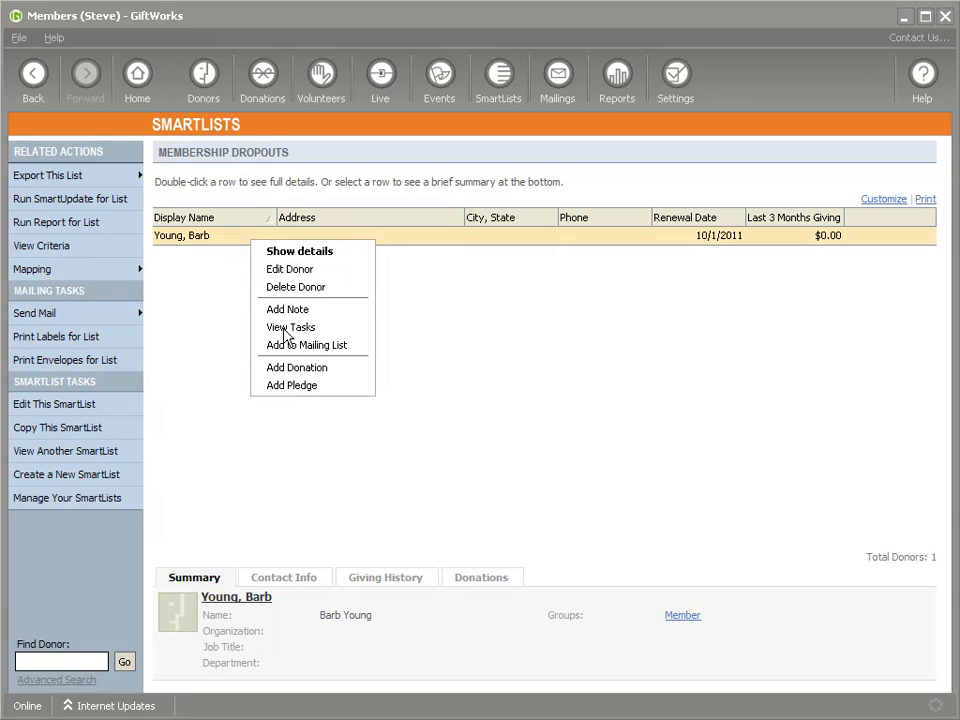
pyautogui.scroll(-3, 370, 505)
pyautogui.scroll(-5, 370, 505)
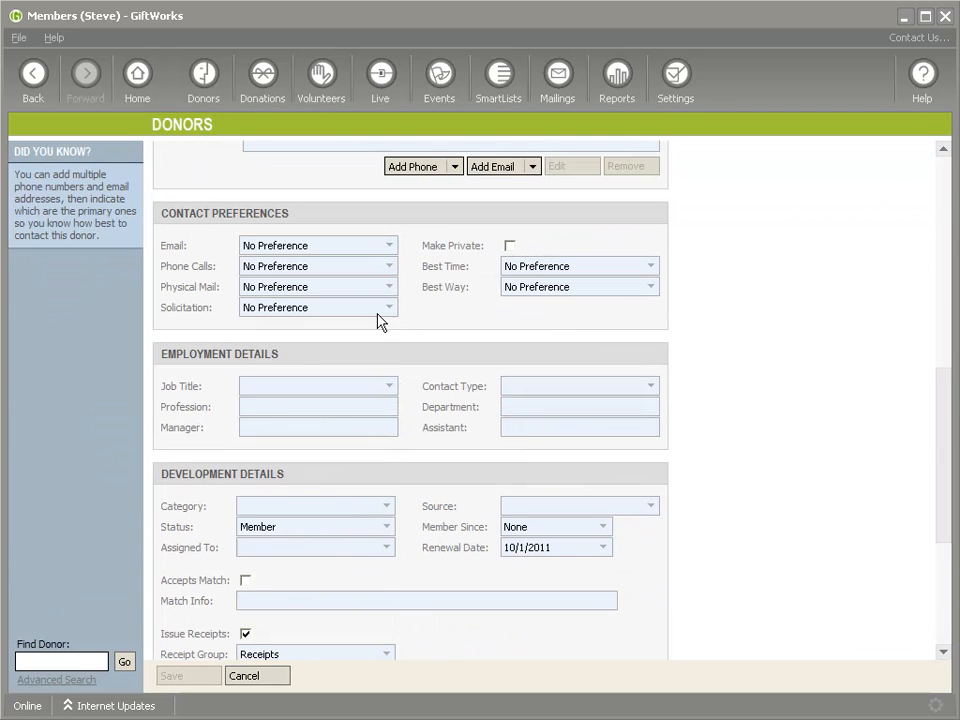
pyautogui.click(377, 528)
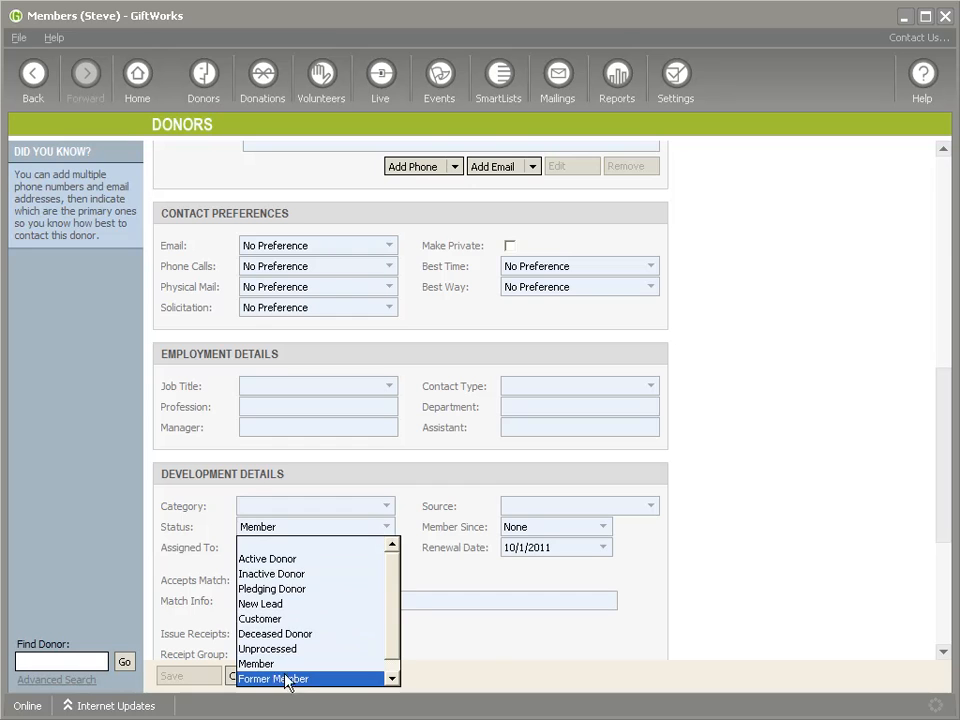
pyautogui.click(469, 674)
pyautogui.click(272, 675)
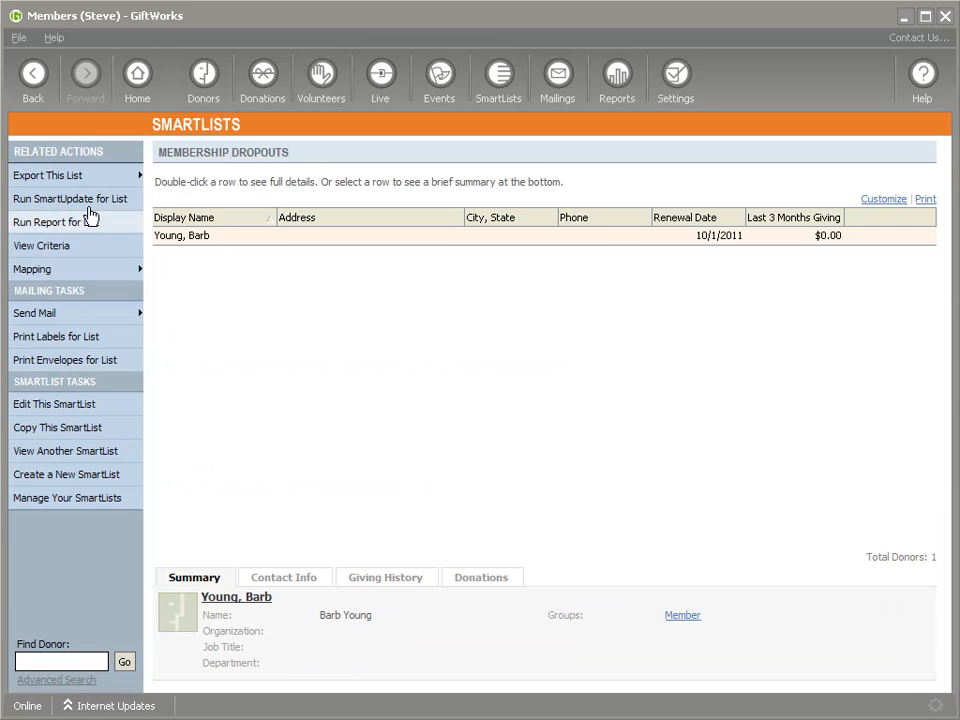
# Run a SmartUpdate on Membership Dropouts that changes the status of its members to Former Member, and finish it.
pyautogui.click(70, 204)
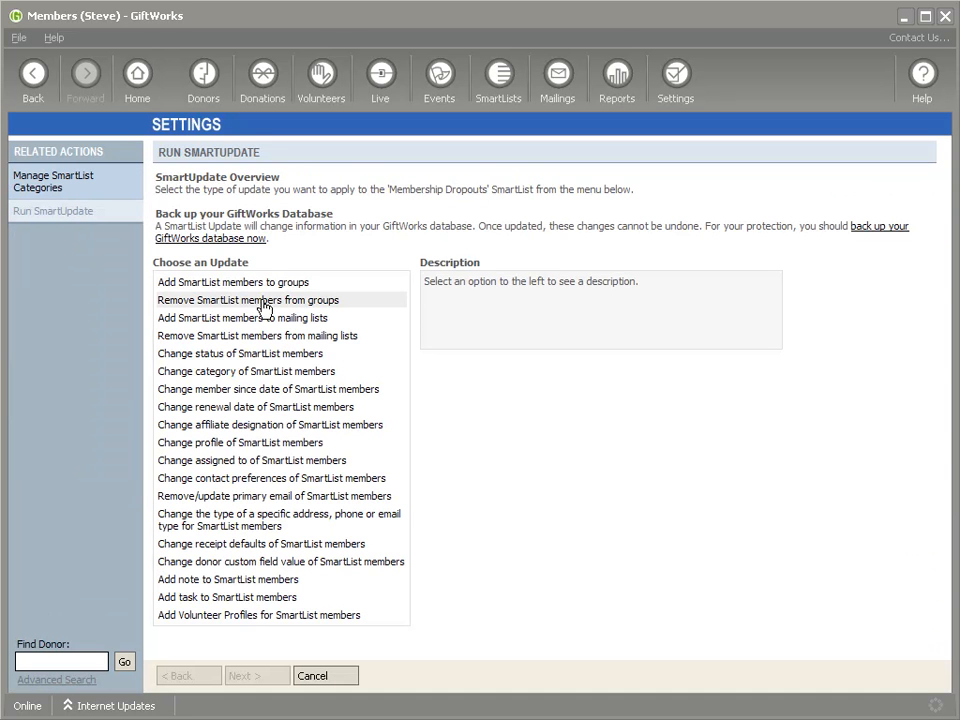
pyautogui.click(225, 356)
pyautogui.click(285, 676)
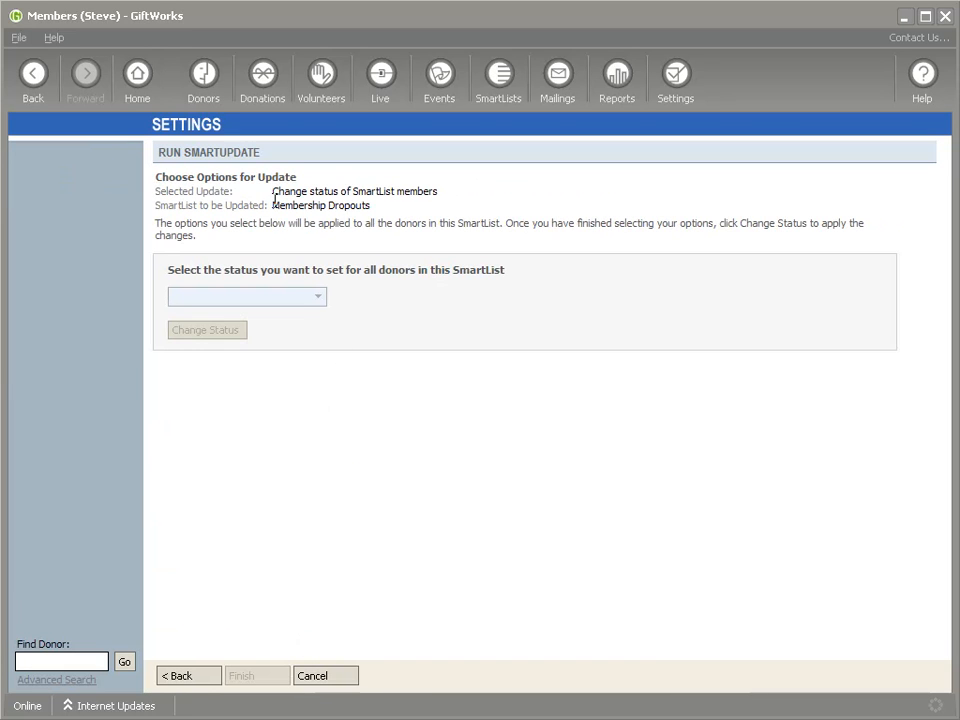
pyautogui.moveTo(273, 205); pyautogui.dragTo(371, 206)
pyautogui.click(318, 297)
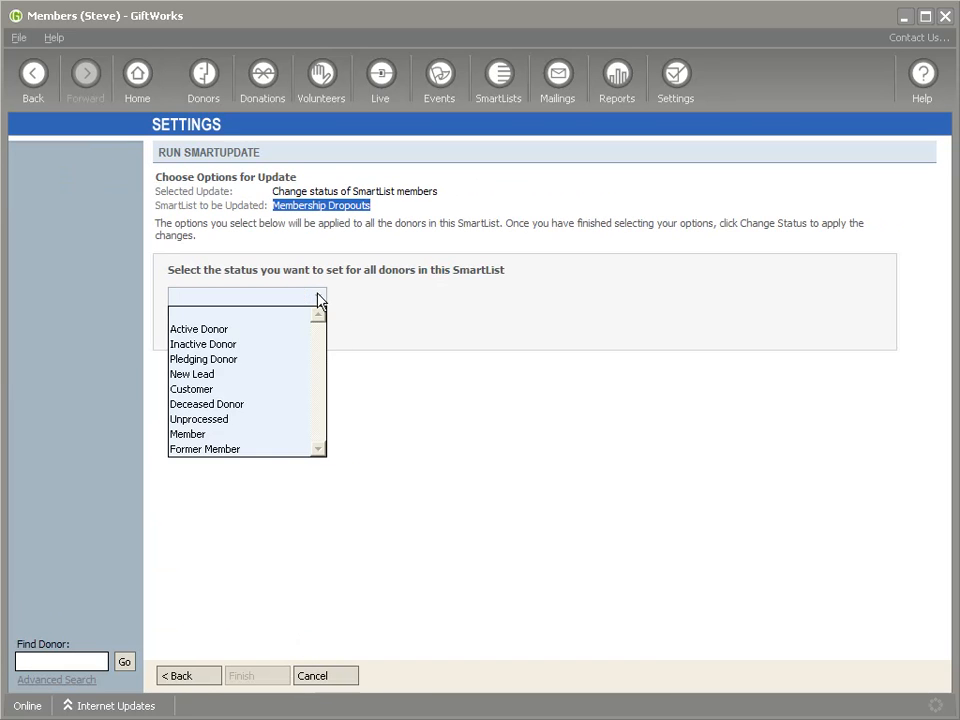
pyautogui.click(212, 450)
pyautogui.click(205, 330)
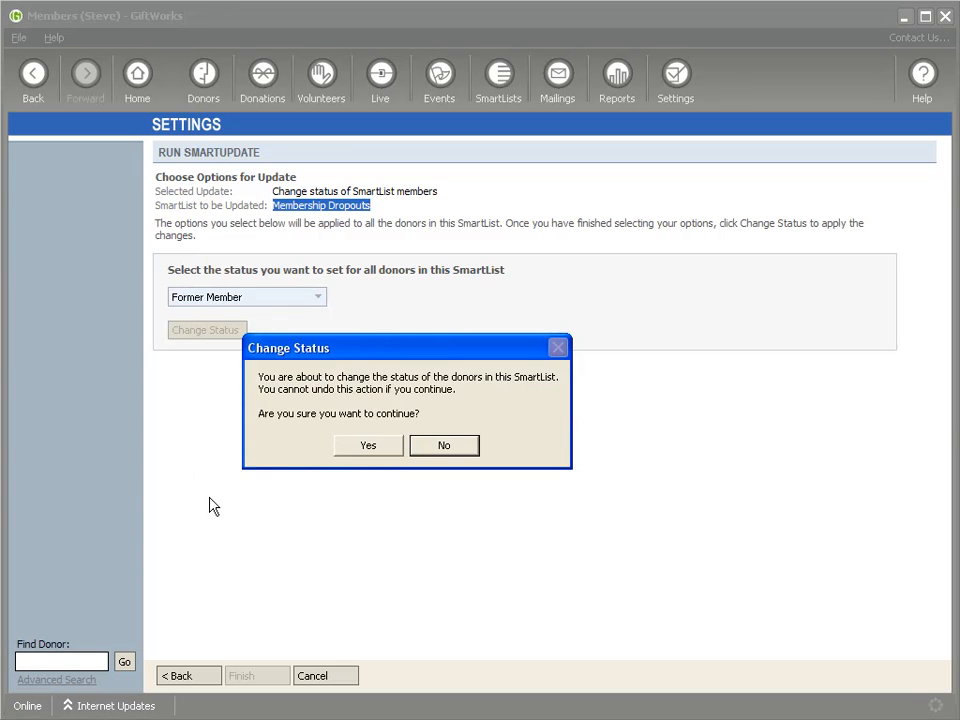
pyautogui.click(353, 447)
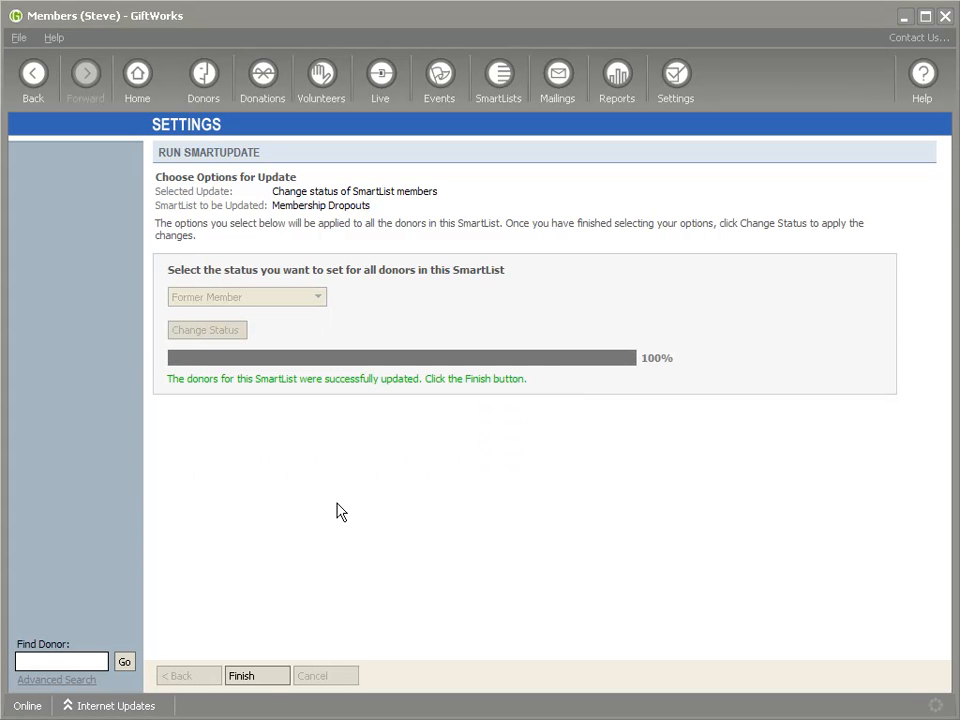
pyautogui.click(268, 679)
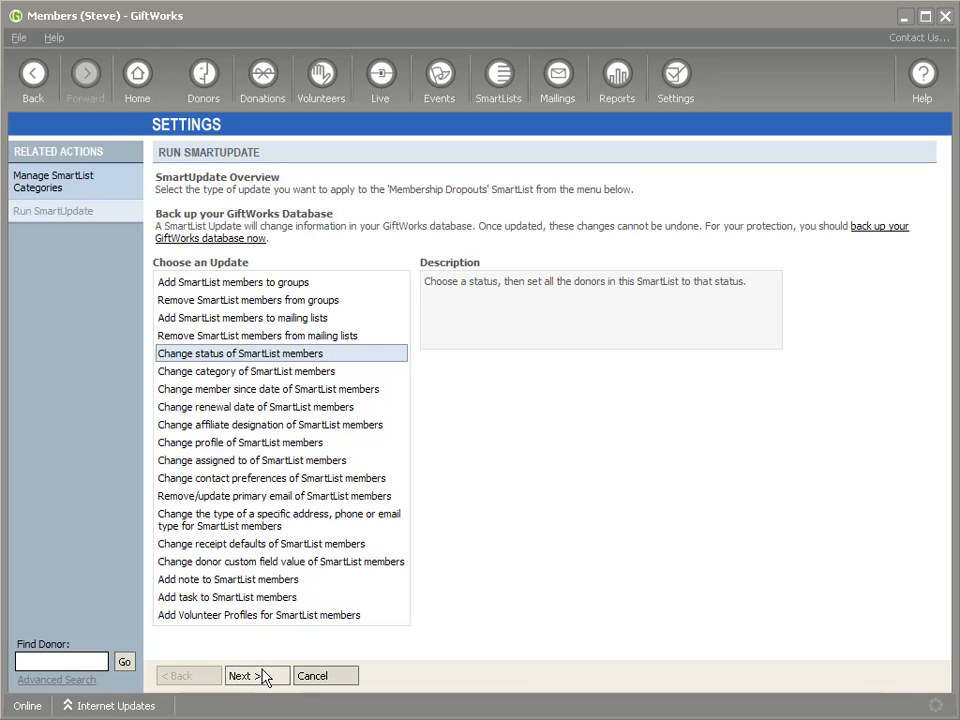
# Open the record of the recently added donor whose last donation is $200.00 and view the donation history.
pyautogui.click(507, 83)
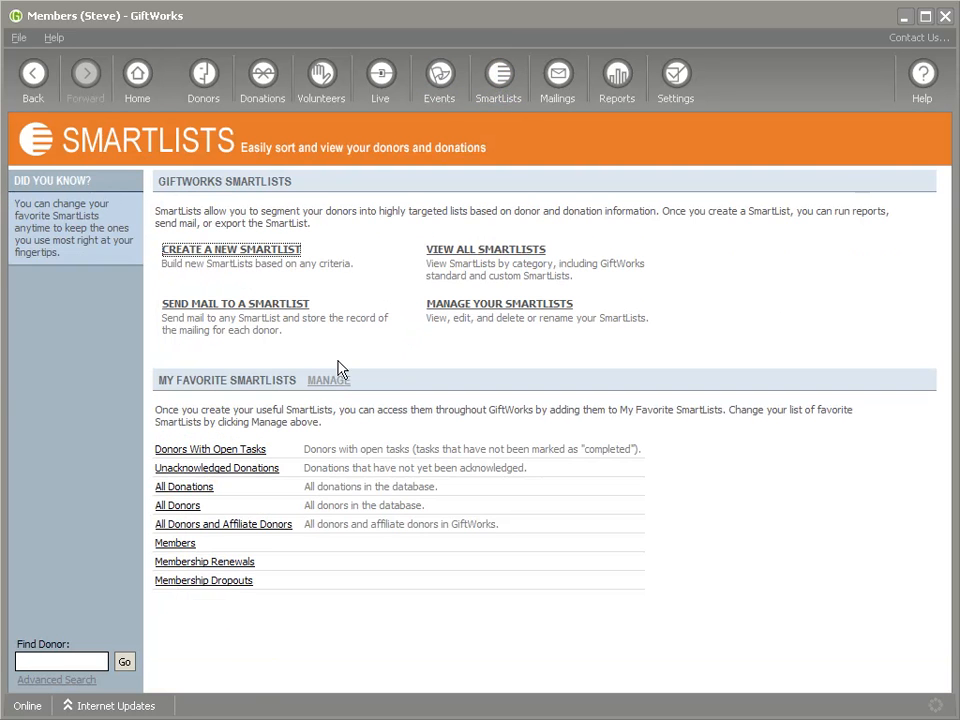
pyautogui.click(204, 88)
pyautogui.click(323, 362)
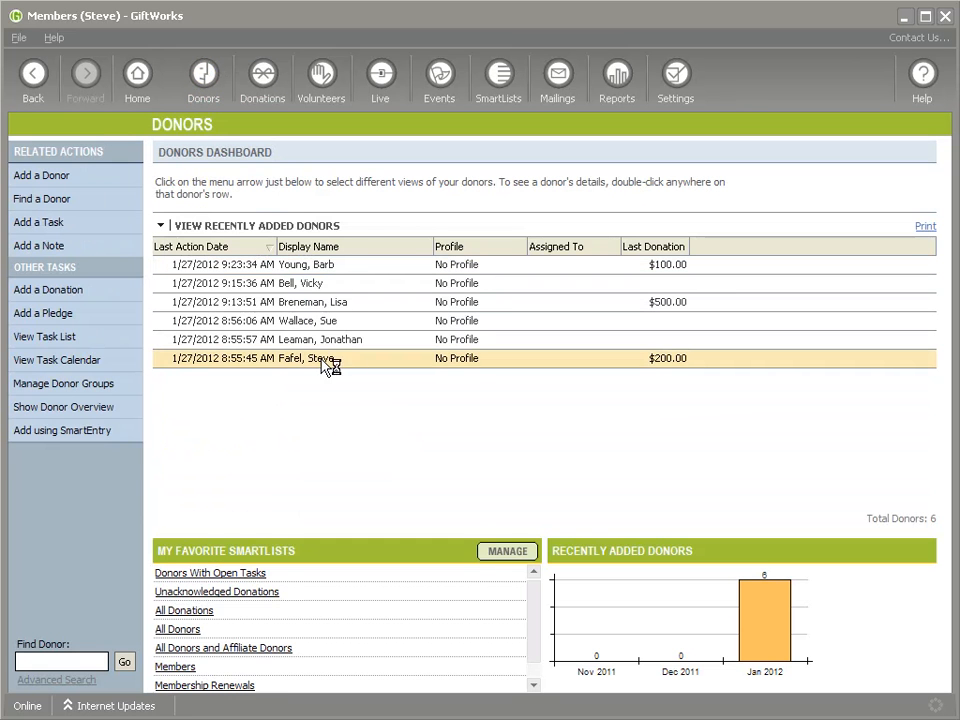
pyautogui.doubleClick(470, 366)
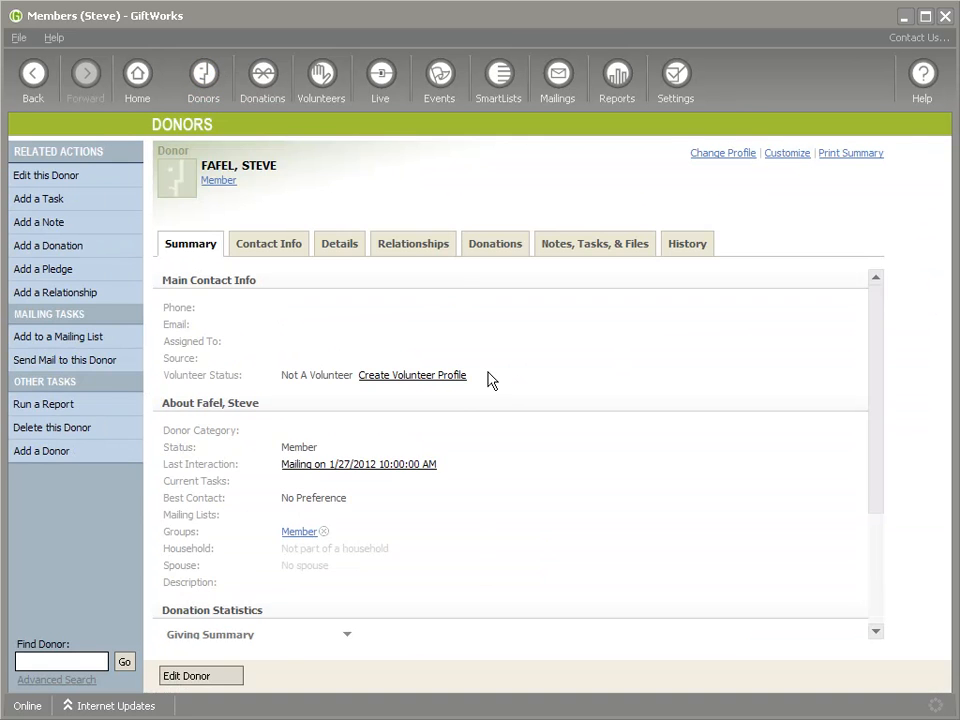
pyautogui.click(495, 250)
pyautogui.moveTo(192, 428)
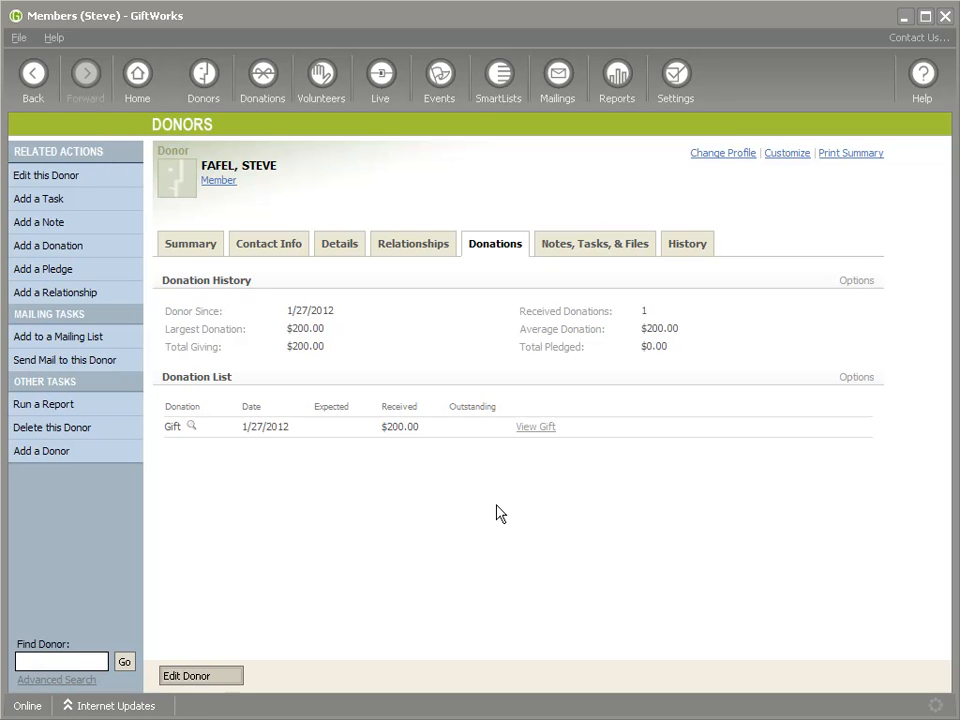
# Edit this donor's development details to set the renewal date to 1/31/2013, and save the record.
pyautogui.scroll(-8, 553, 510)
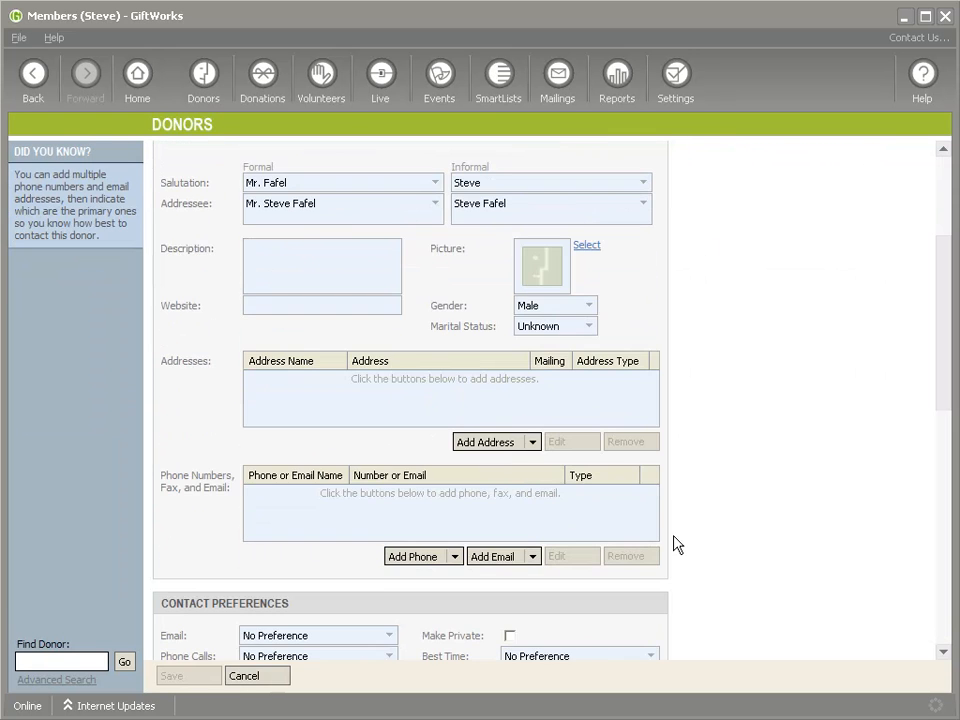
pyautogui.scroll(-5, 675, 545)
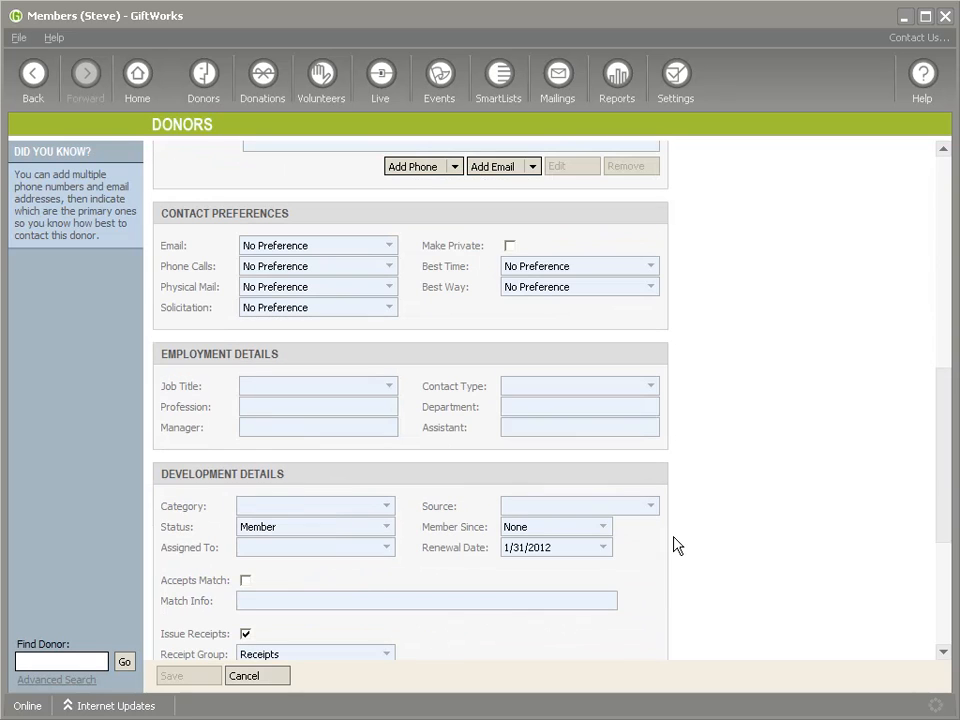
pyautogui.click(584, 547)
pyautogui.press('BackSpace')
pyautogui.write('3')
pyautogui.click(204, 682)
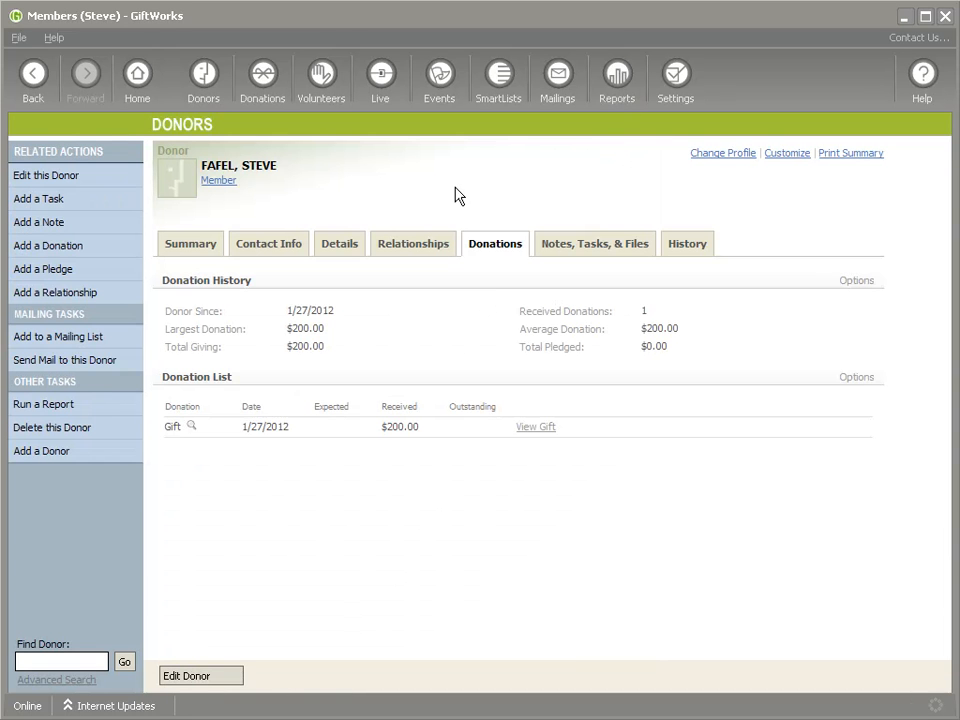
# Start a SmartUpdate on the All Donations SmartList with the option to change the renewal date of SmartList members.
pyautogui.click(678, 74)
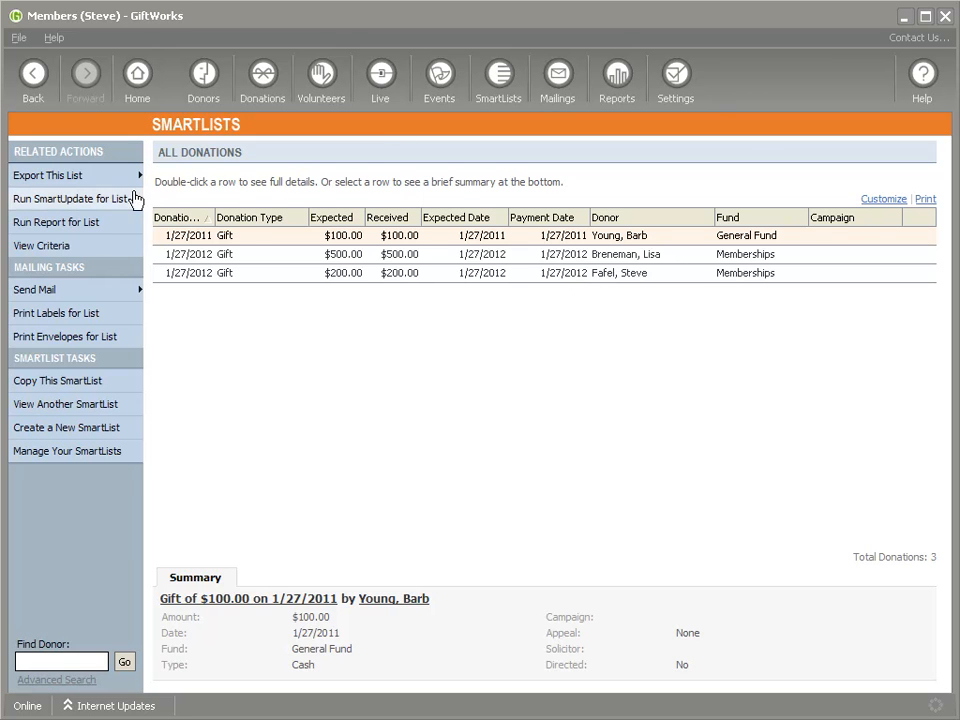
pyautogui.click(88, 201)
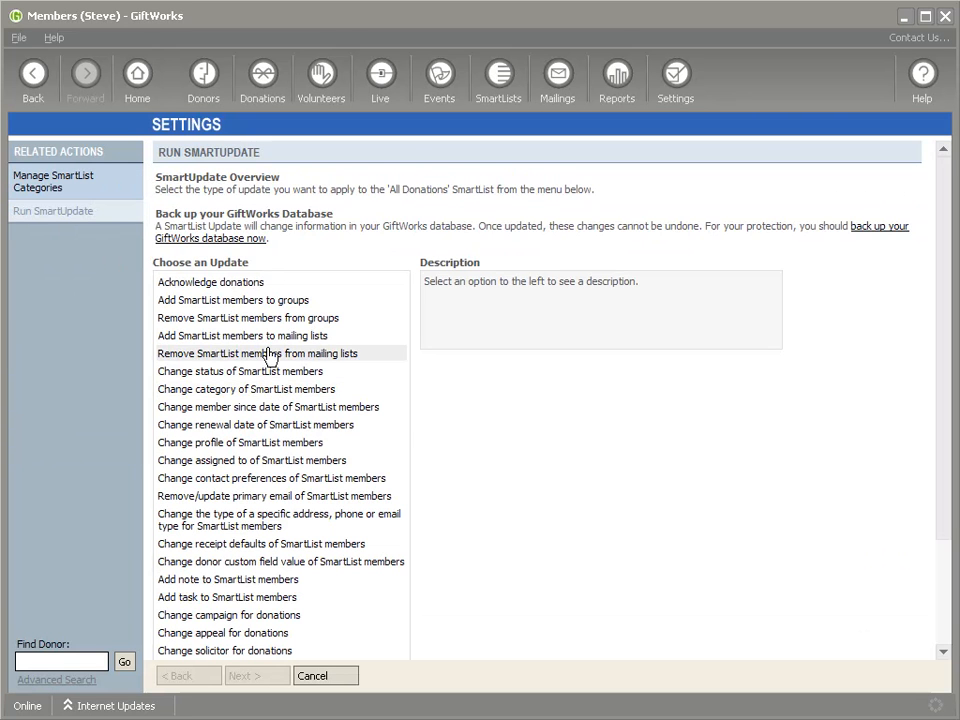
pyautogui.click(184, 430)
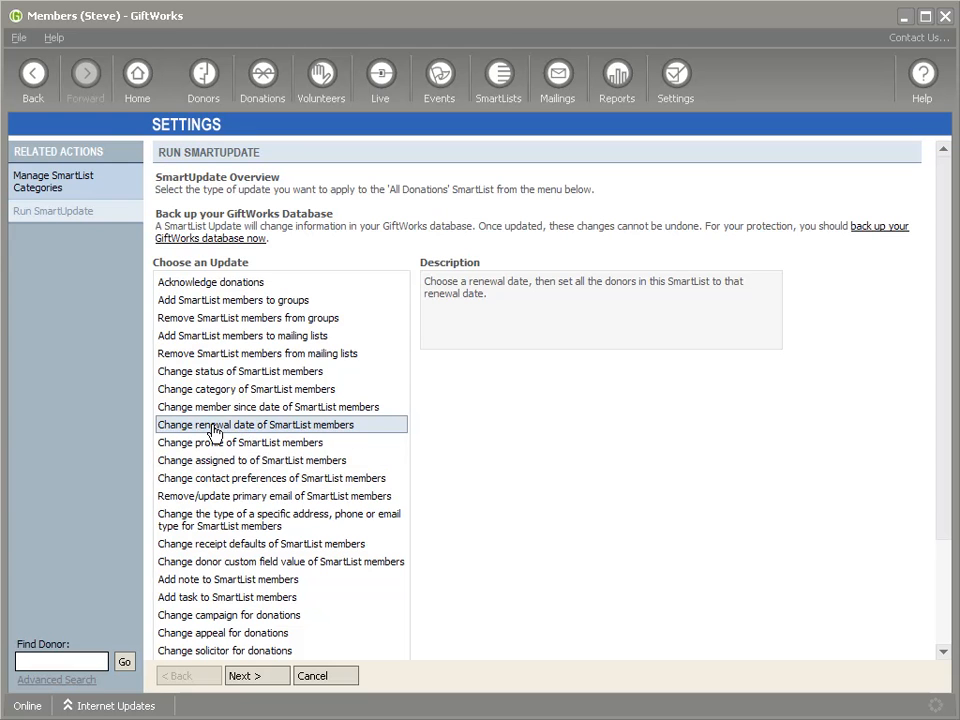
pyautogui.click(258, 677)
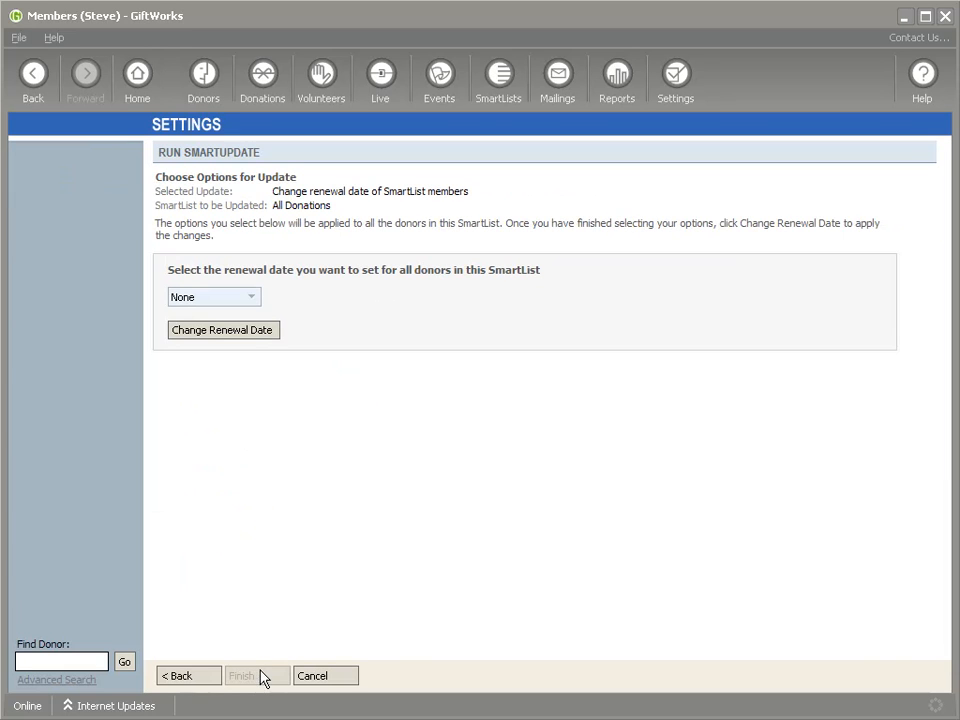
# Try to set the renewal date of all donors in the All Donations SmartList to 1/26/2013, and cancel the SmartUpdate.
pyautogui.click(252, 298)
pyautogui.click(251, 300)
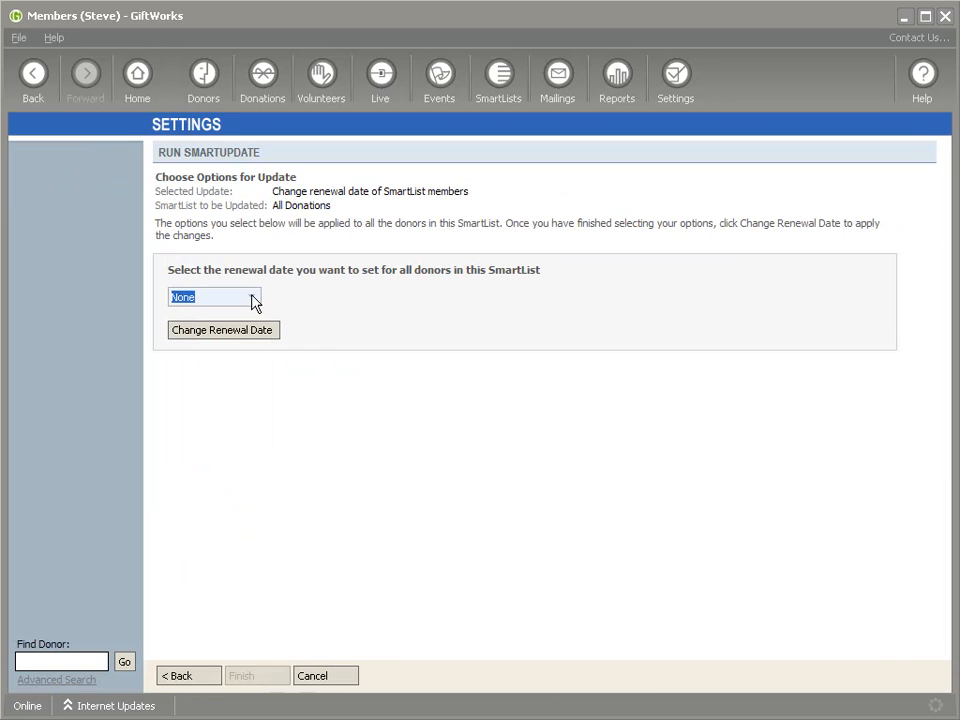
pyautogui.click(252, 300)
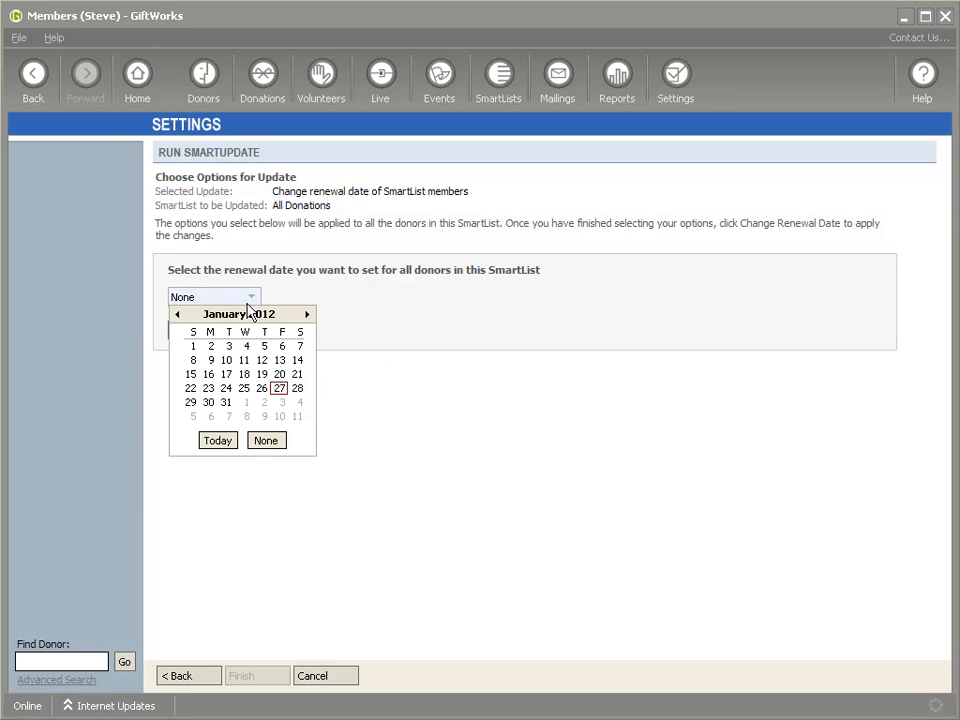
pyautogui.click(236, 297)
pyautogui.write('1/')
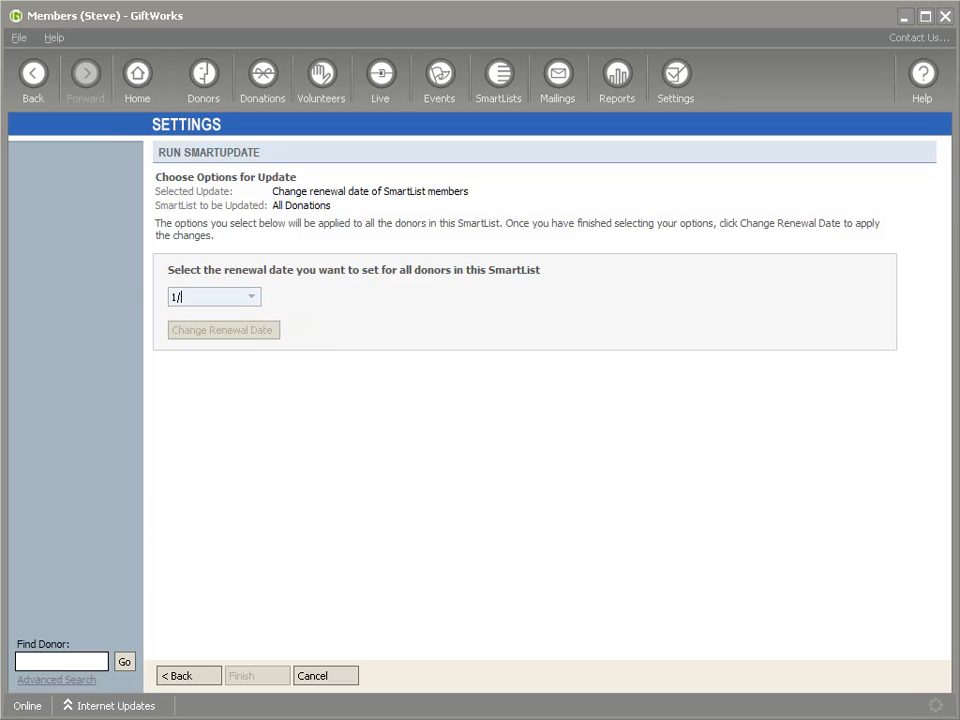
pyautogui.write('26/2013')
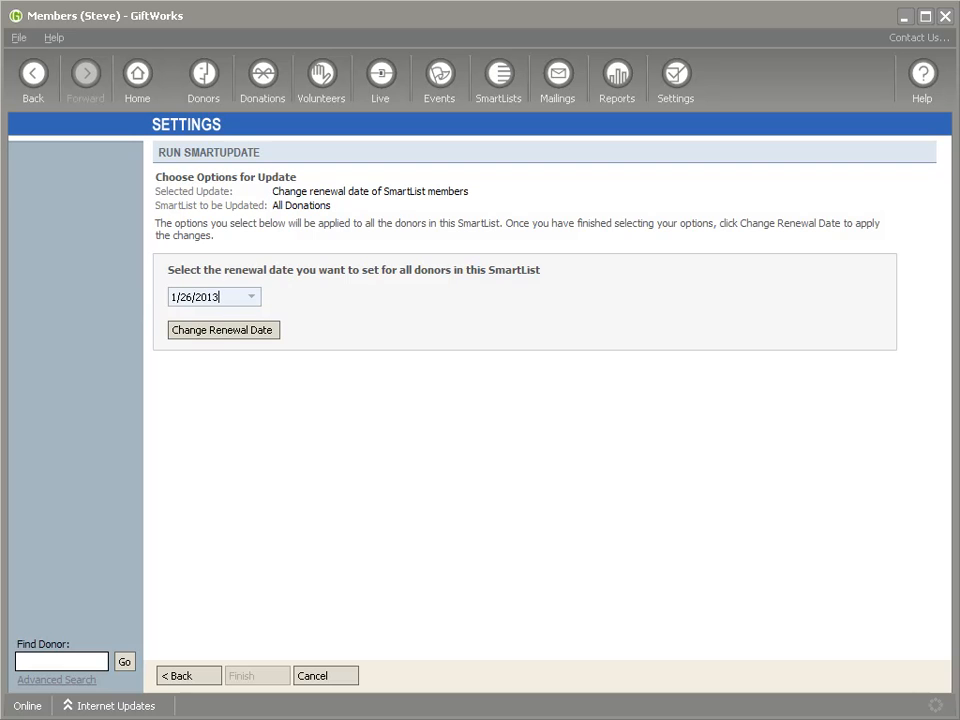
pyautogui.click(218, 334)
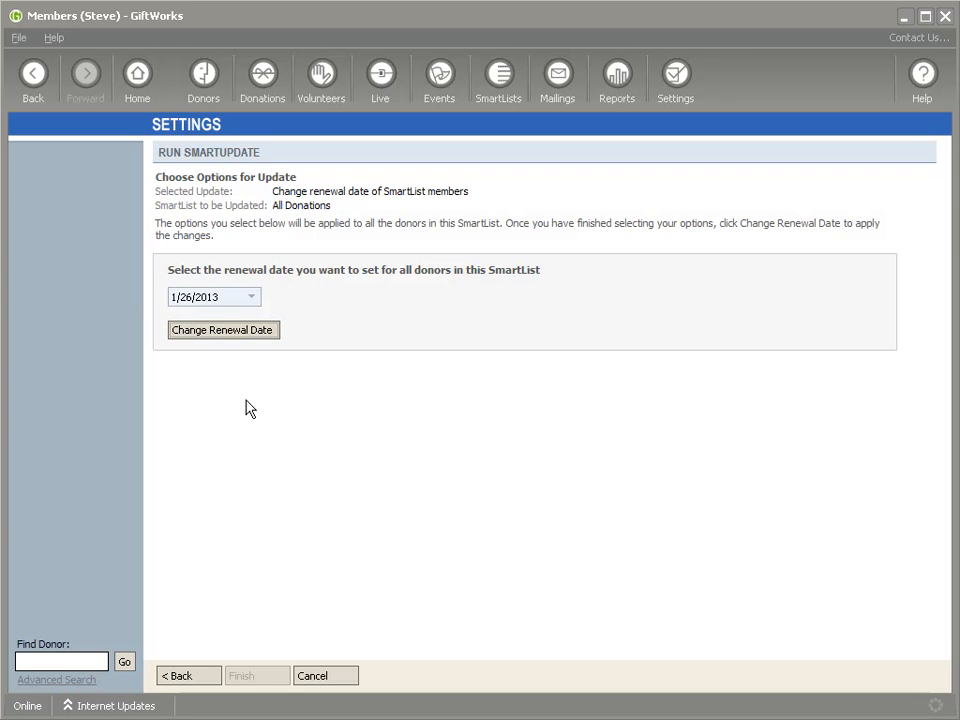
pyautogui.click(340, 676)
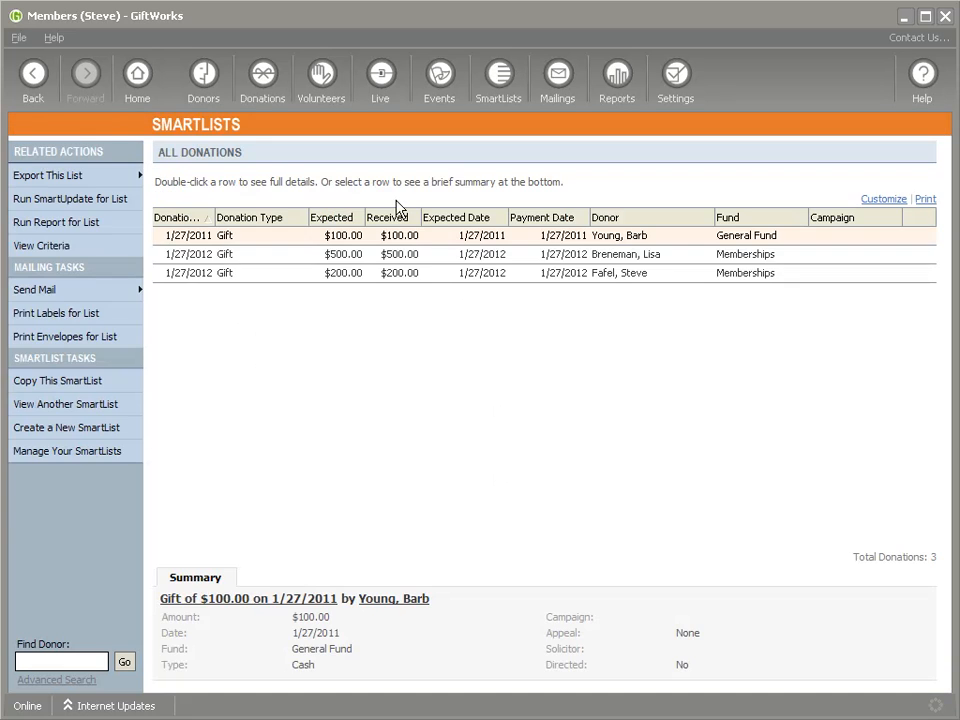
# Open the Members SmartList to review the members' status and renewal dates, and return to the SmartLists overview.
pyautogui.click(204, 78)
pyautogui.click(498, 76)
pyautogui.click(176, 543)
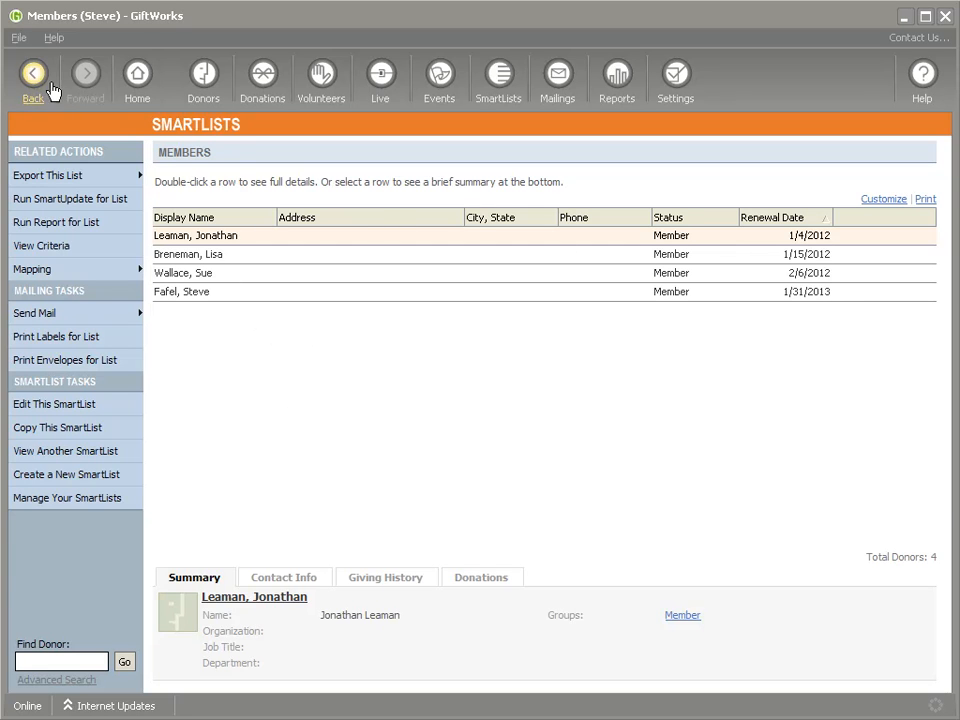
pyautogui.click(33, 74)
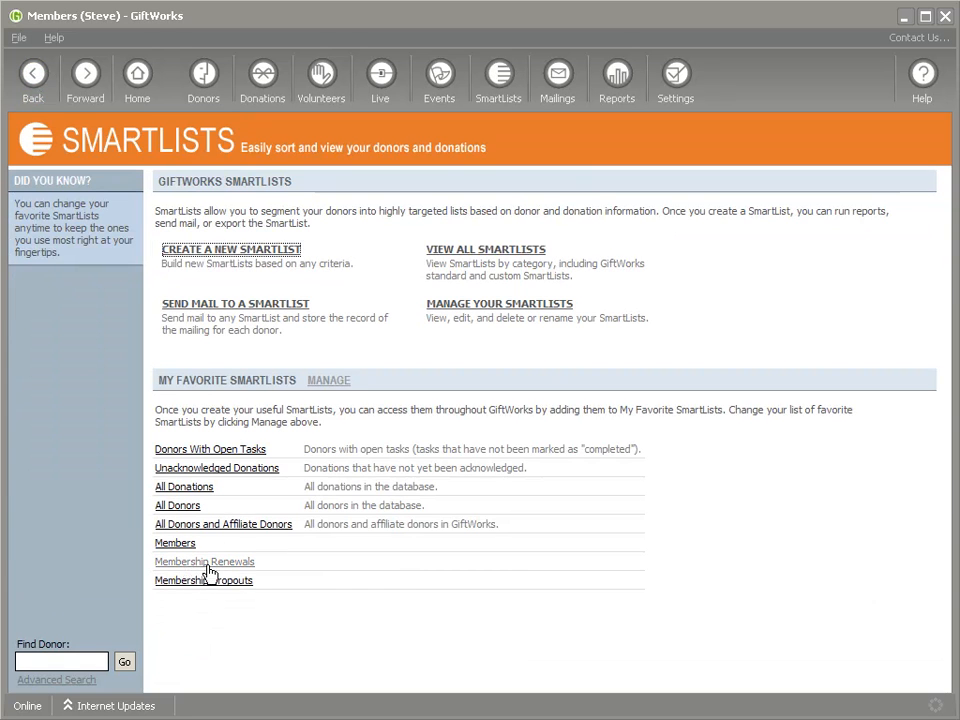
# From the Membership Renewals SmartList, add a donation for the member with the 2/6/2012 renewal date and set the gift amount to $600.
pyautogui.click(245, 563)
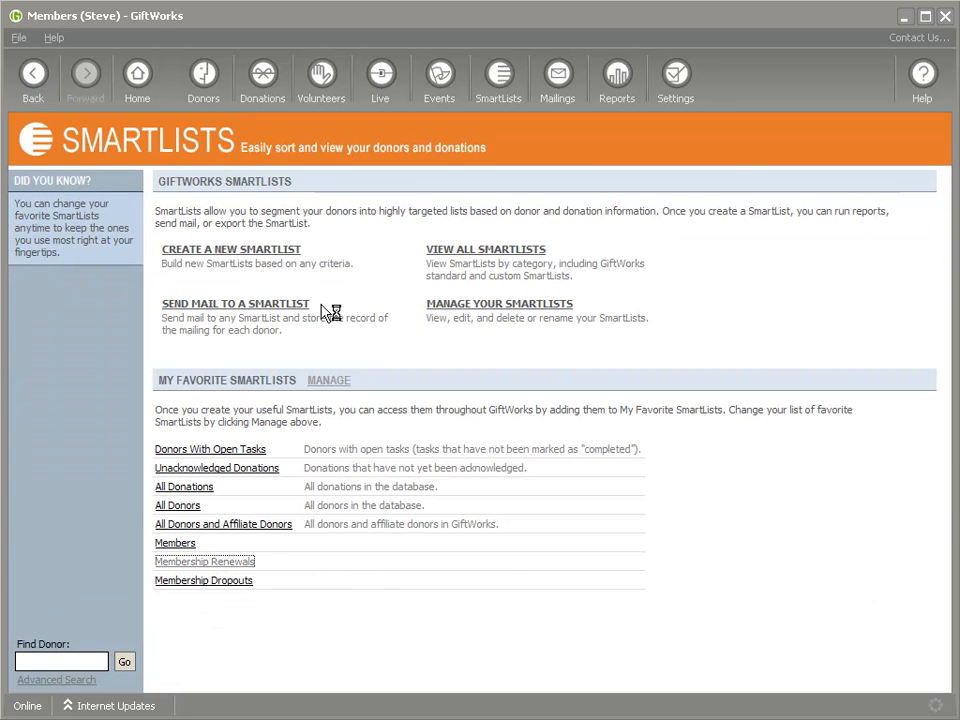
pyautogui.click(214, 257)
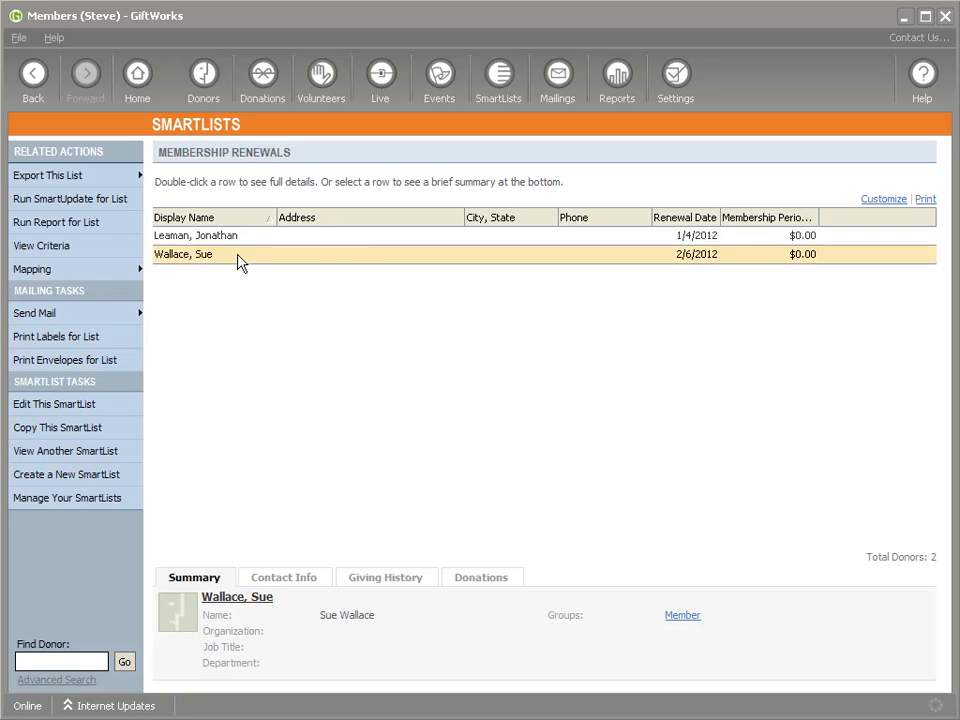
pyautogui.rightClick(240, 258)
pyautogui.click(304, 385)
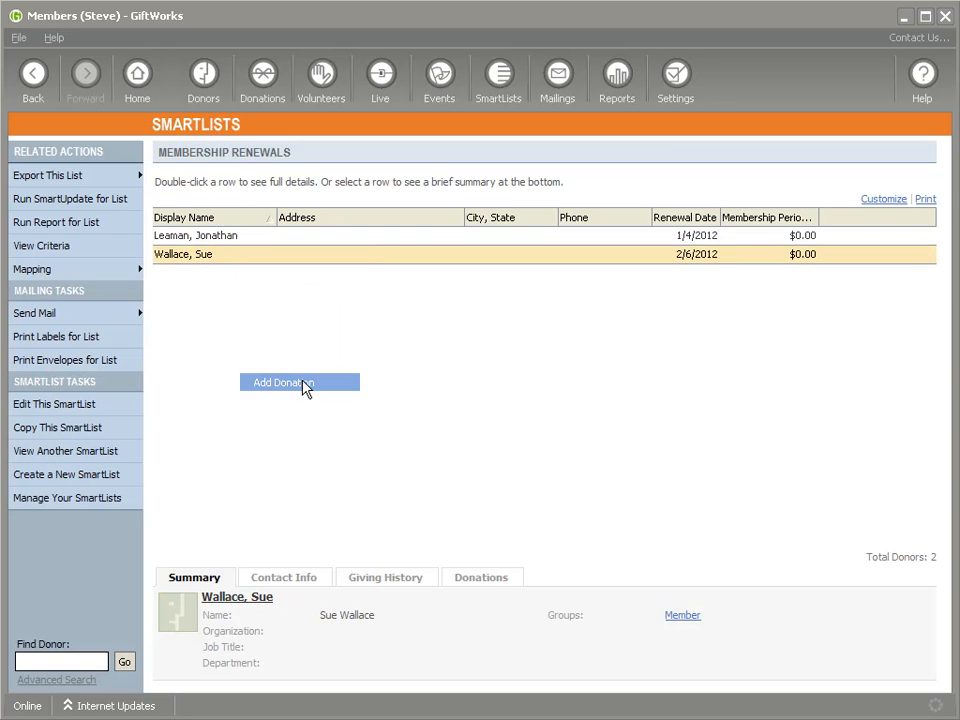
pyautogui.write('3')
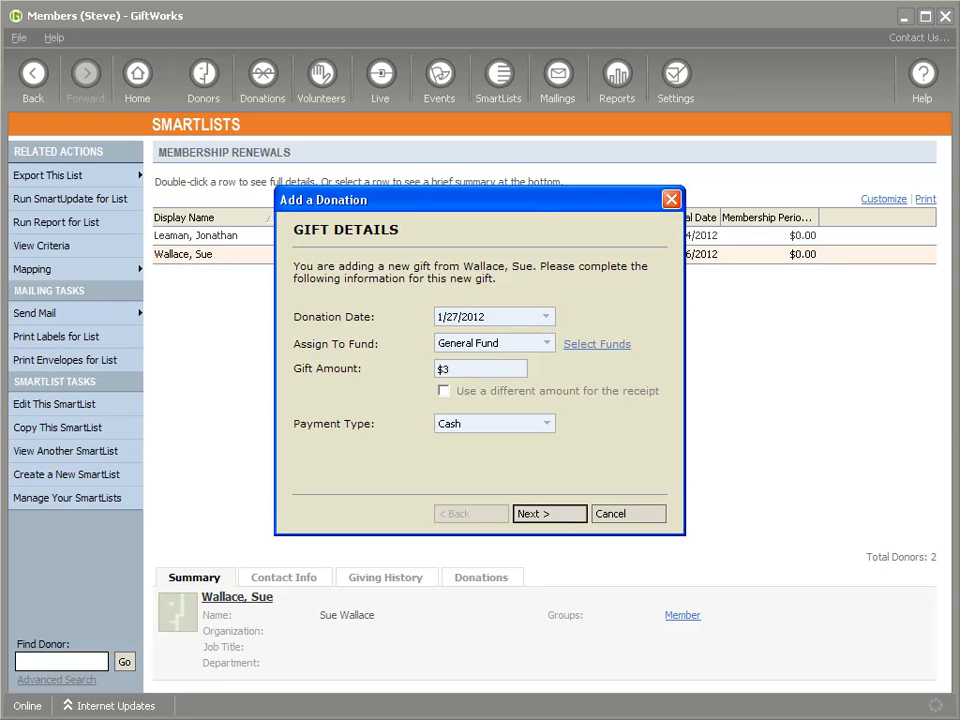
pyautogui.press('BackSpace')
pyautogui.write('600')
# Assign the $600 cash gift to the General Fund, complete the donation wizard and save the gift.
pyautogui.click(498, 343)
pyautogui.click(465, 388)
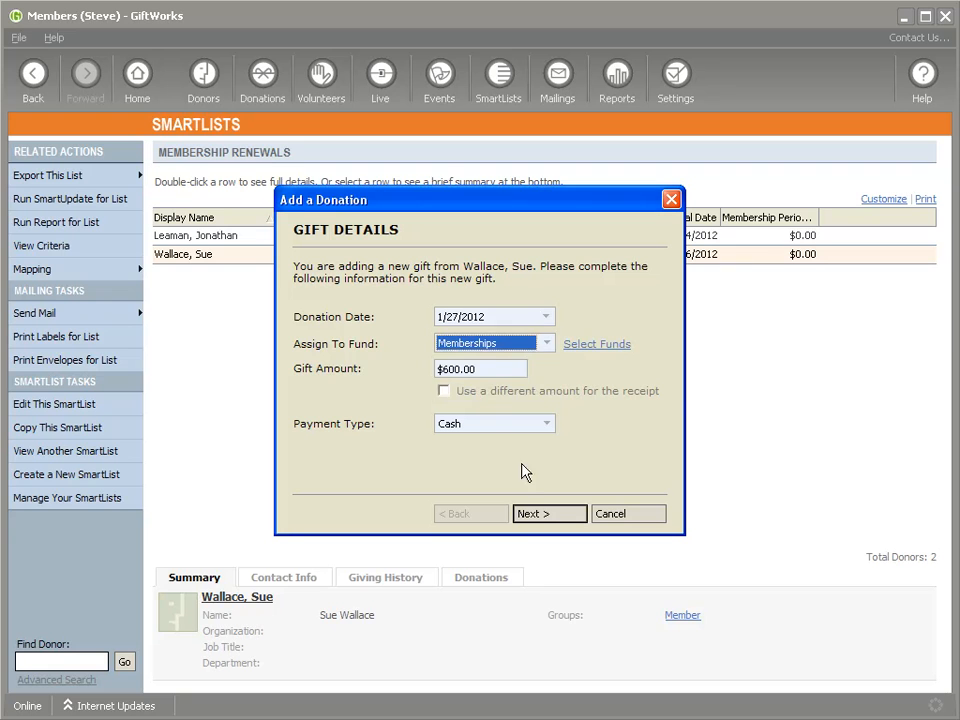
pyautogui.click(547, 343)
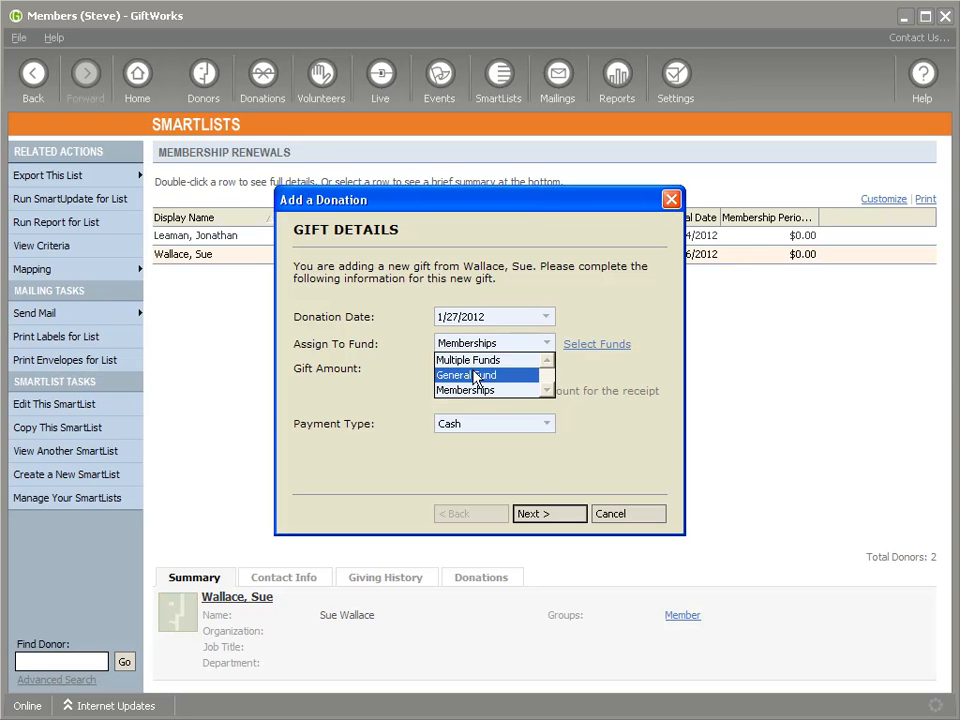
pyautogui.click(472, 374)
pyautogui.click(546, 514)
pyautogui.click(546, 514)
pyautogui.click(546, 514)
pyautogui.click(189, 675)
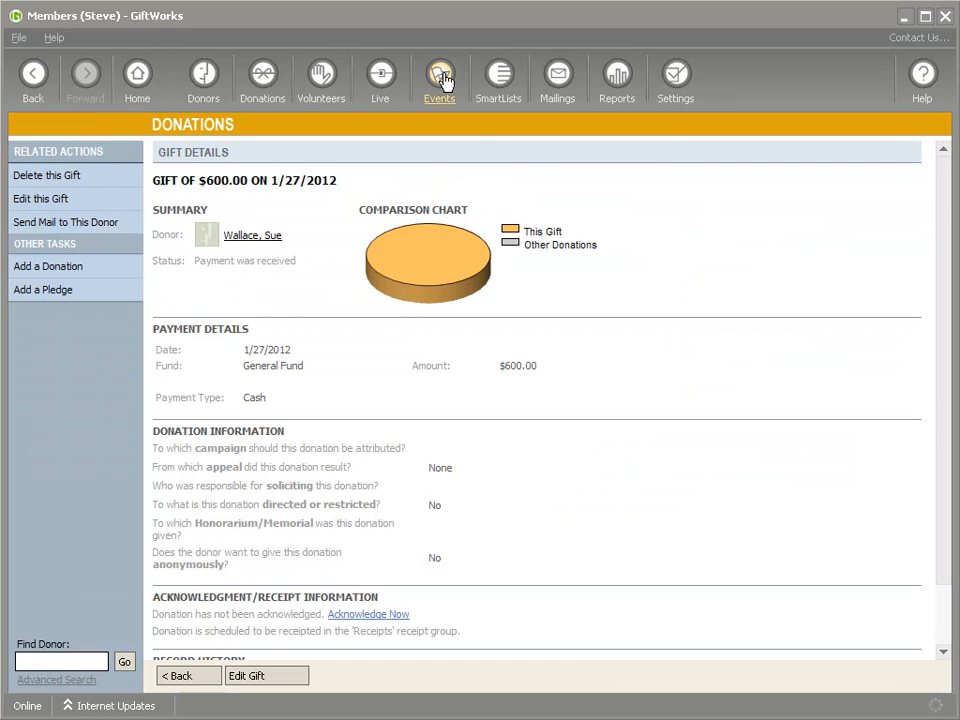
# Reopen the Membership Renewals SmartList and record a $1,200 cash donation to the Memberships fund for the member with the 2/6/2012 renewal date.
pyautogui.click(499, 80)
pyautogui.click(200, 562)
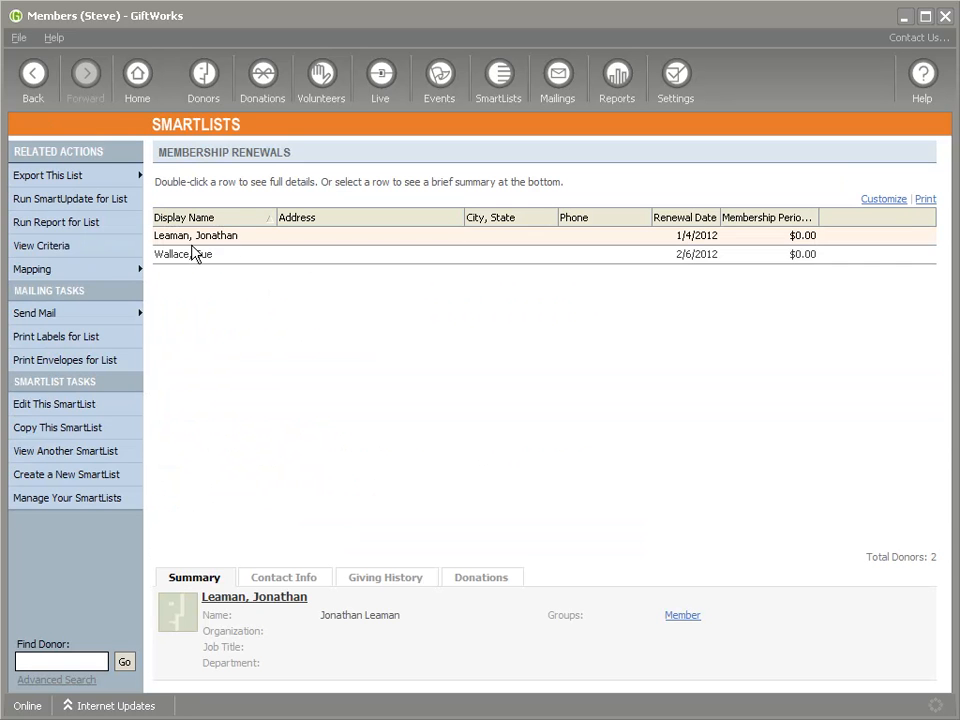
pyautogui.click(407, 255)
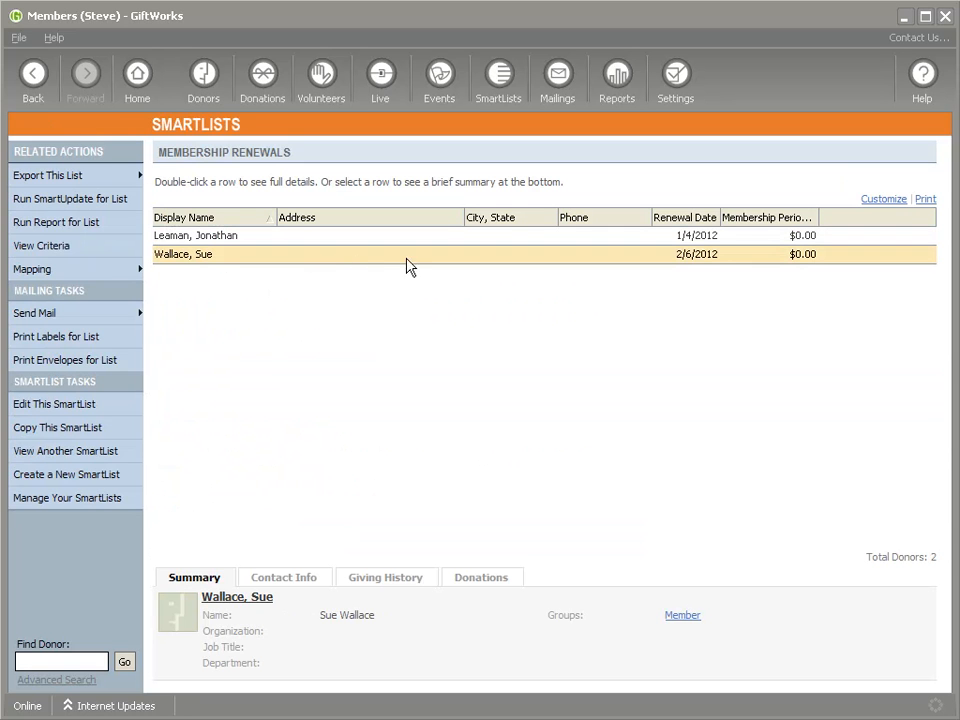
pyautogui.rightClick(320, 261)
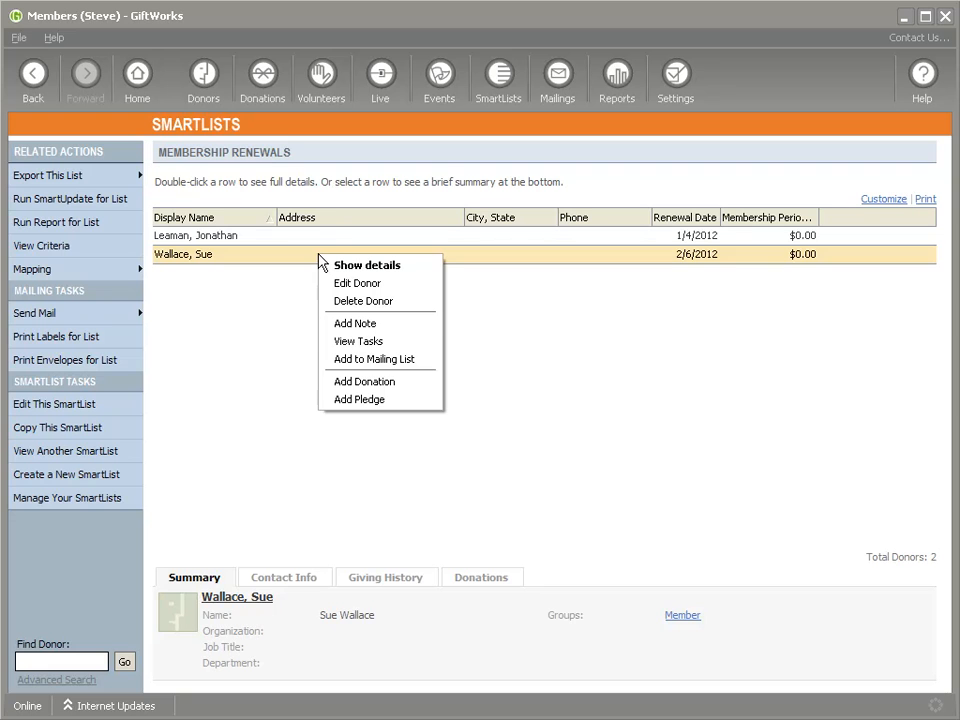
pyautogui.click(385, 384)
pyautogui.write('$1,200')
pyautogui.click(495, 343)
pyautogui.click(463, 390)
pyautogui.click(546, 514)
pyautogui.click(546, 514)
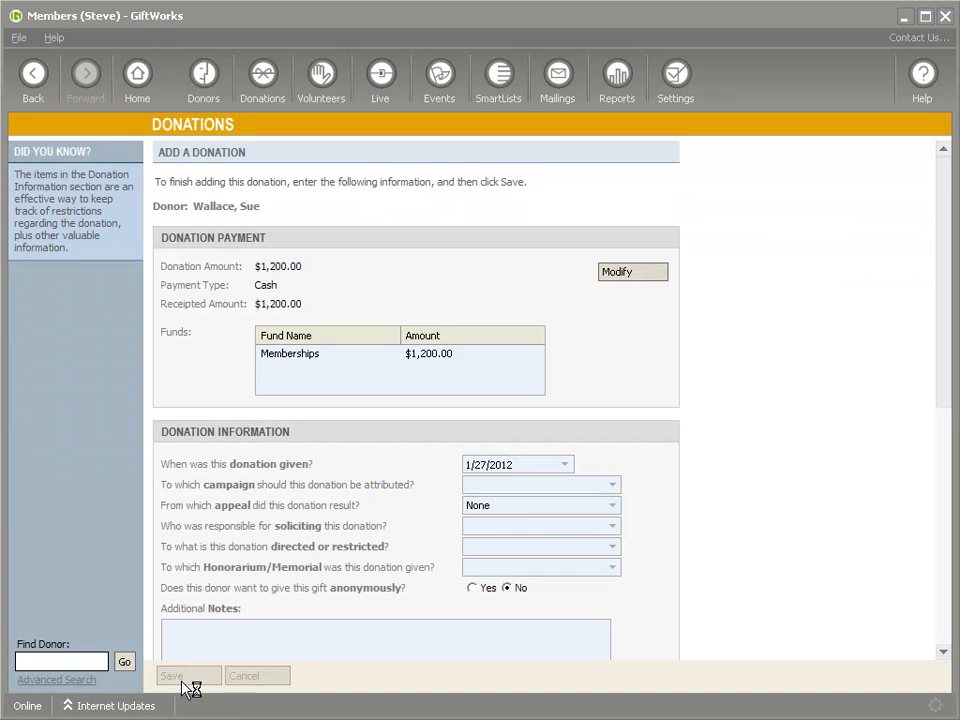
# Go back to the Membership Renewals SmartList to check which members still need to renew, and return to the $1,200 gift's details.
pyautogui.click(36, 84)
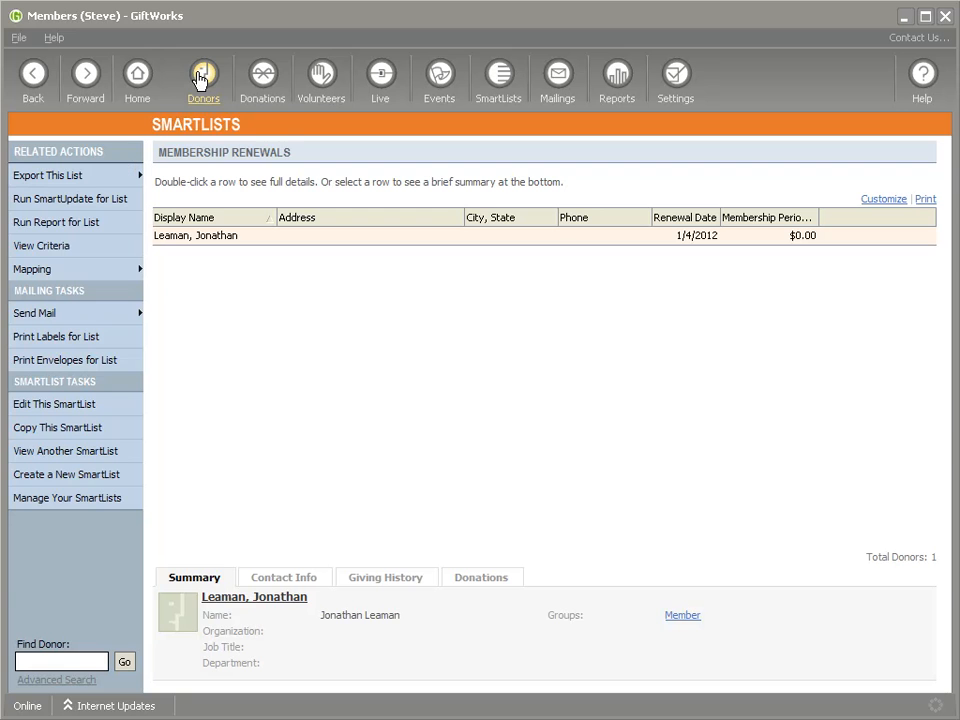
pyautogui.click(33, 75)
pyautogui.click(85, 85)
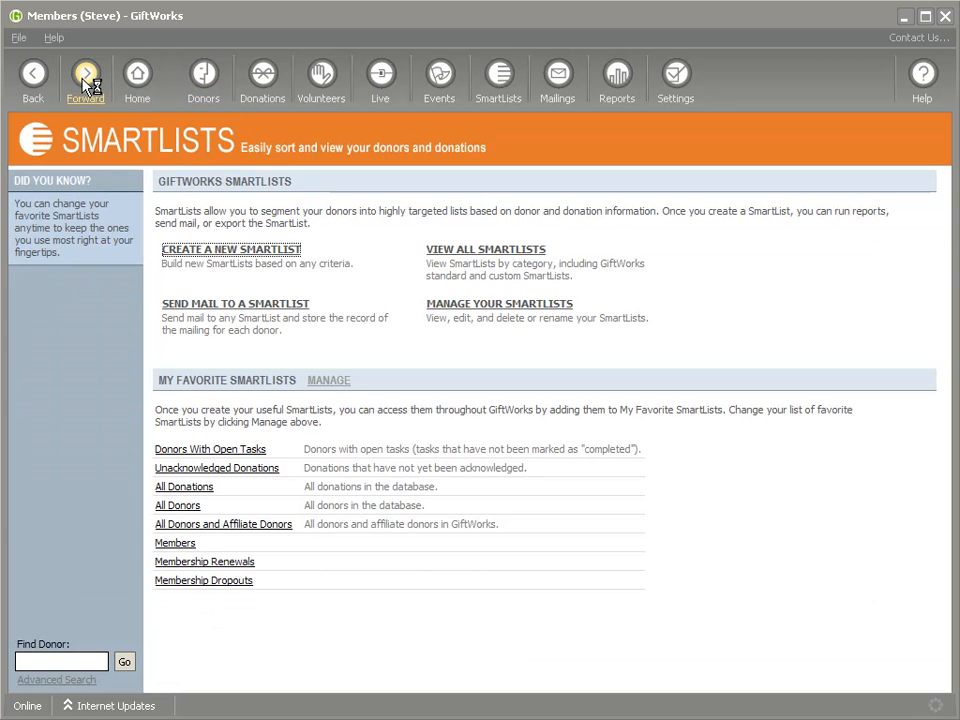
pyautogui.click(85, 85)
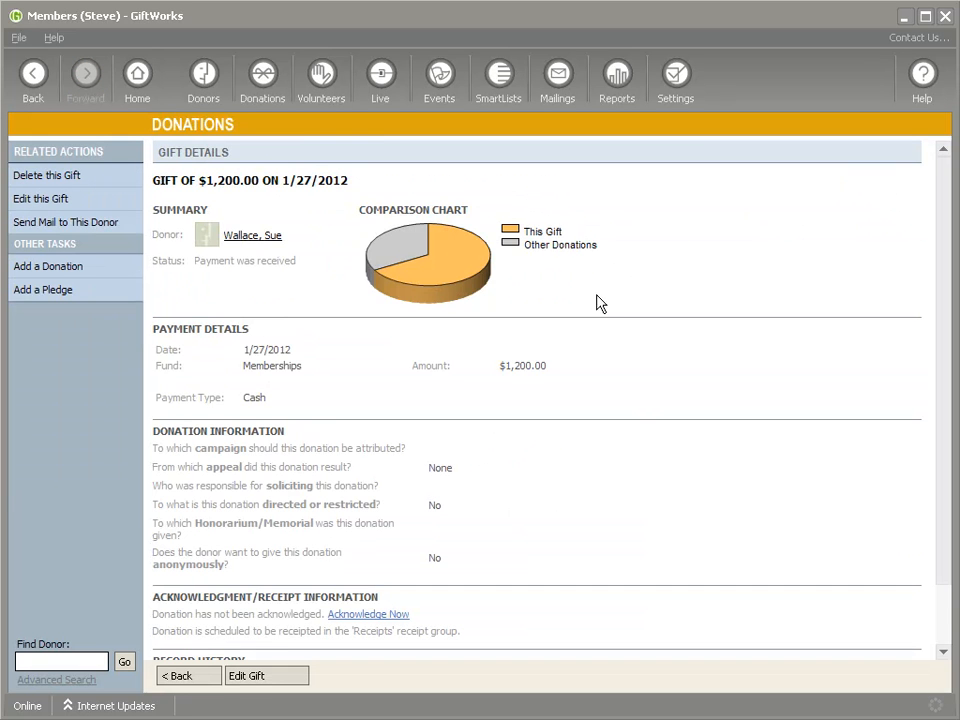
# Open the record of the donor who gave the $1,200 gift, edit the renewal date, and save the record.
pyautogui.click(247, 240)
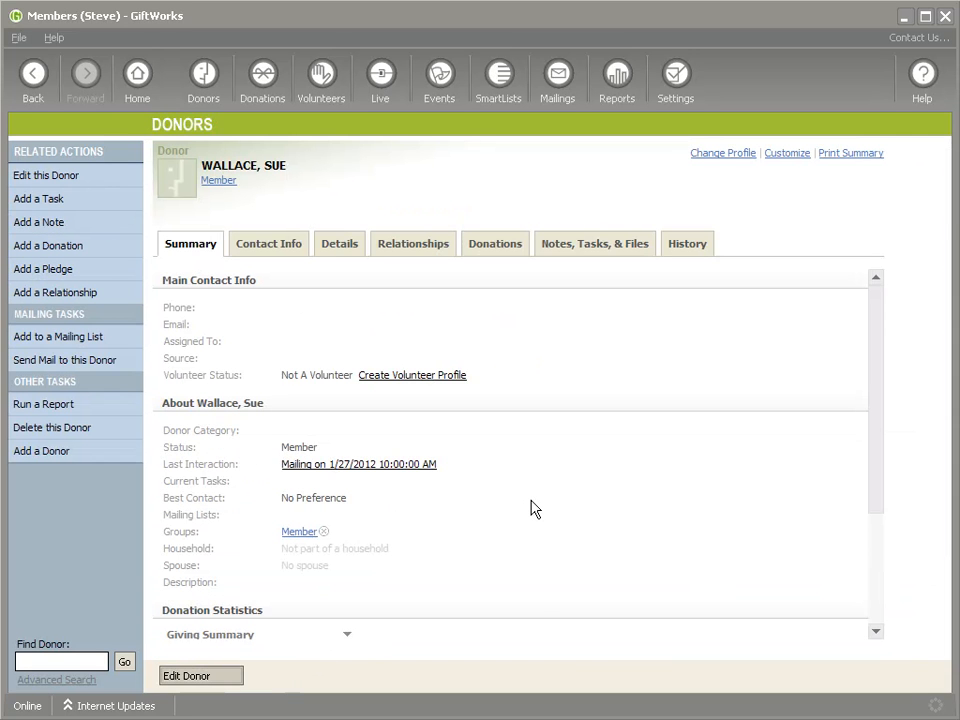
pyautogui.scroll(-10, 649, 506)
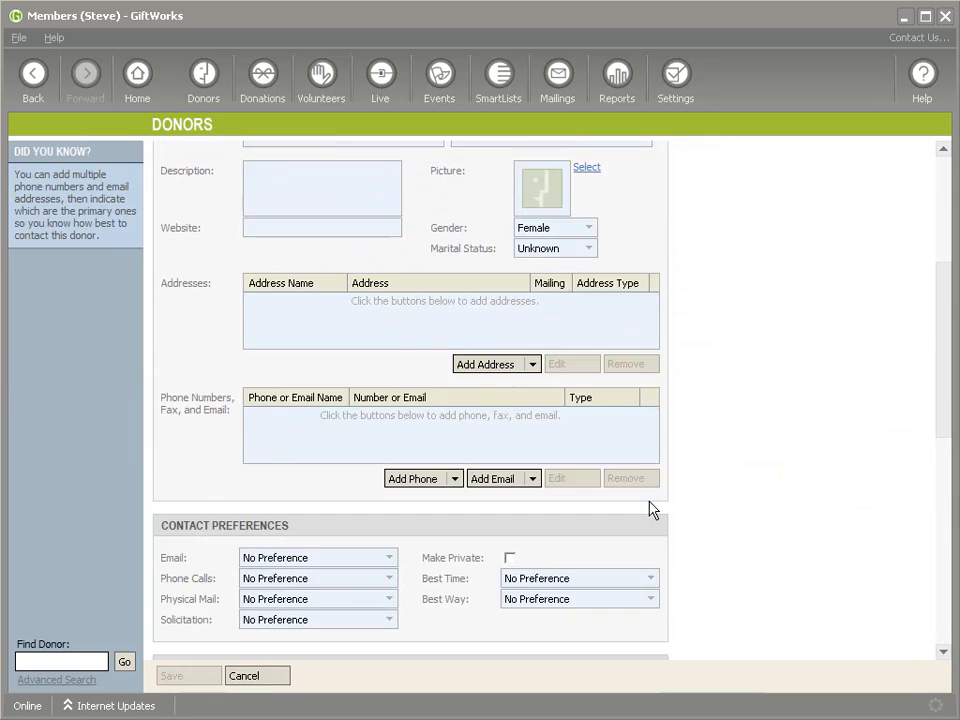
pyautogui.scroll(-3, 600, 503)
pyautogui.click(566, 471)
pyautogui.press('BackSpace')
pyautogui.click(186, 679)
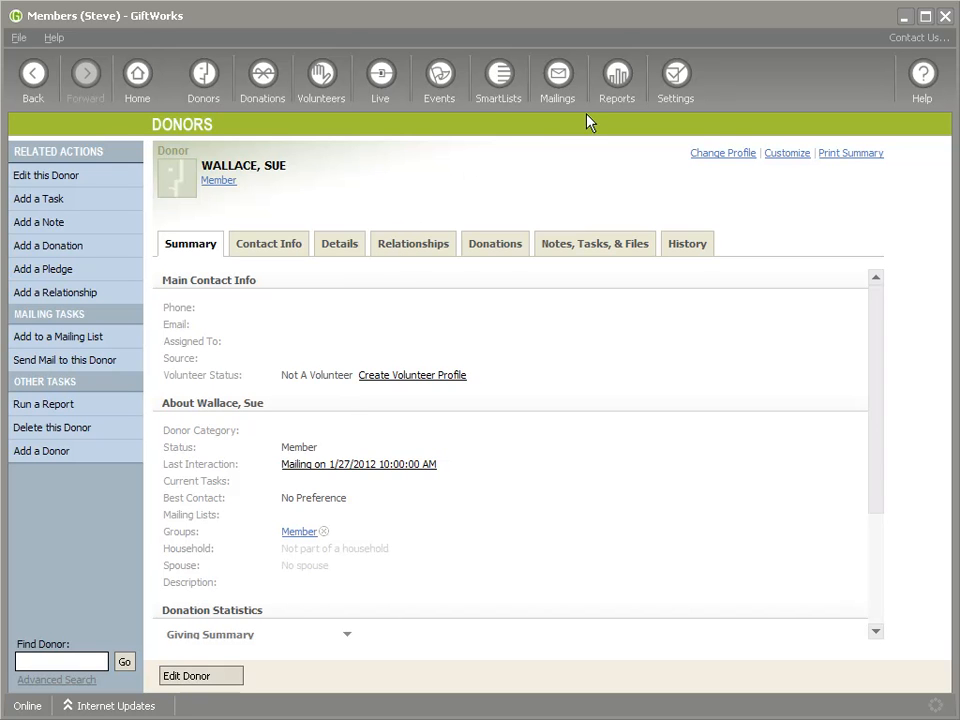
# Open the Membership Dropouts SmartList to check for lapsed members, and return to the SmartLists overview.
pyautogui.click(502, 76)
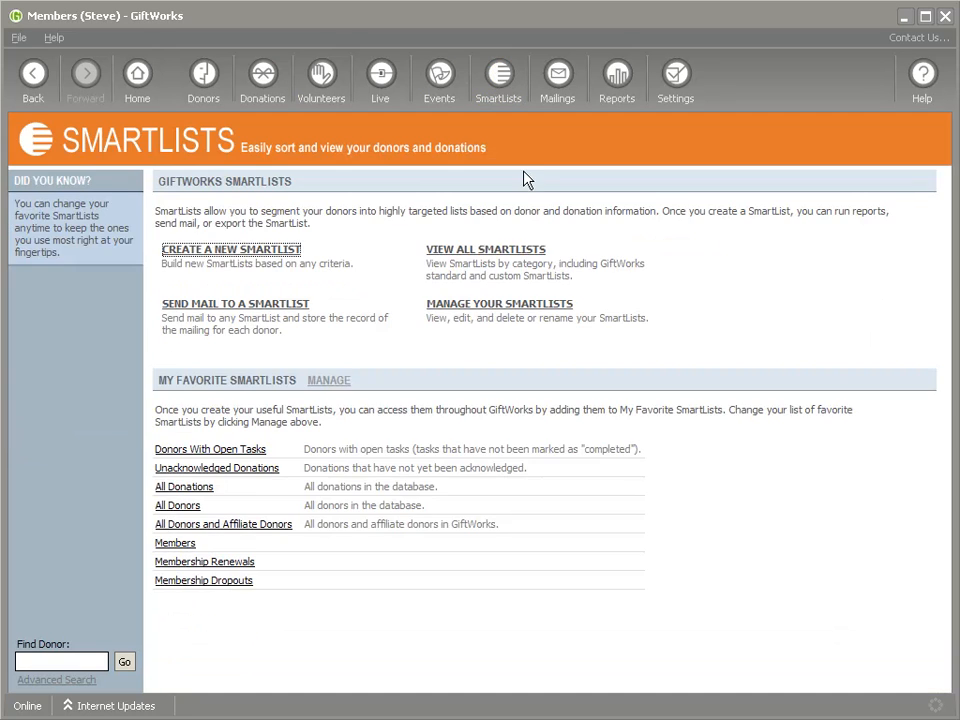
pyautogui.click(238, 582)
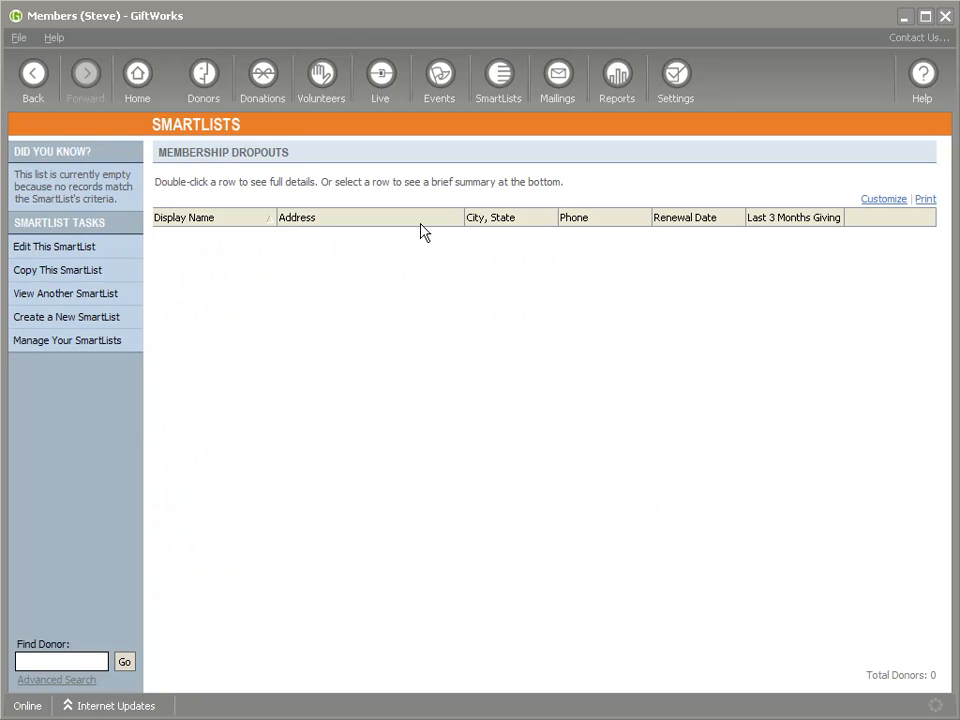
pyautogui.click(53, 84)
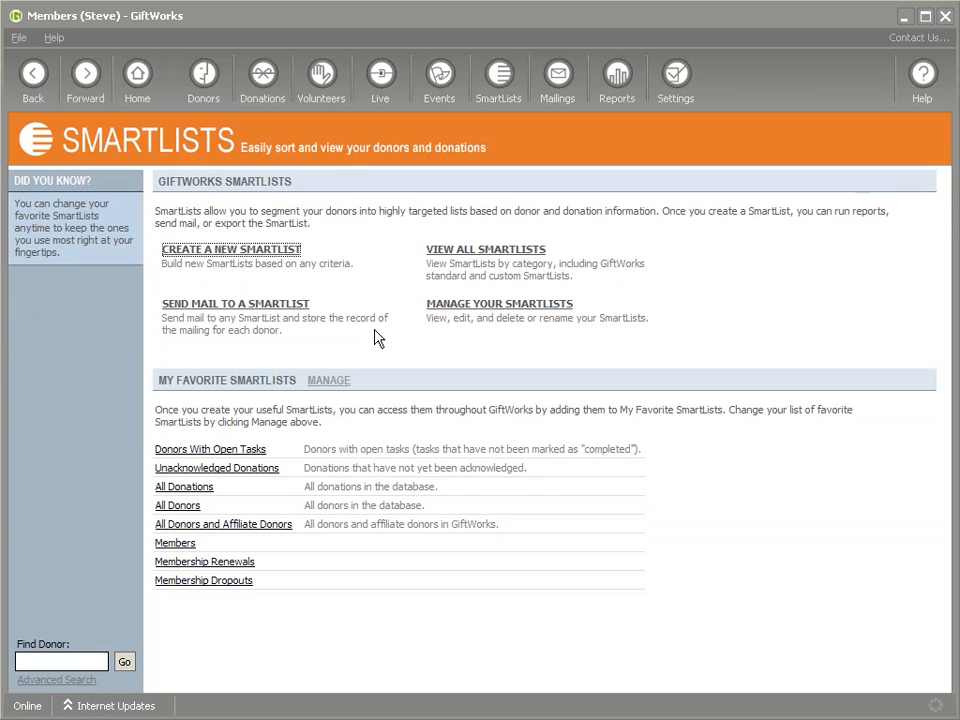